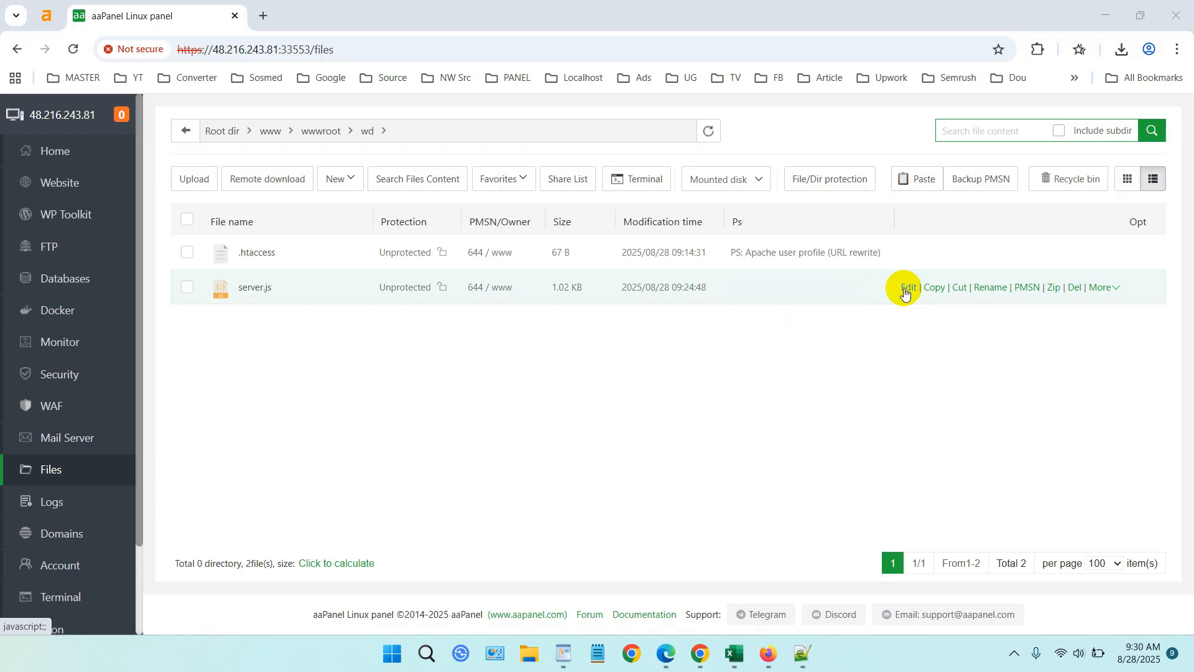
Step: Review the code of server.js in the wd folder and close the editor
scroll(635, 309, "down", 3)
scroll(636, 309, "up", 3)
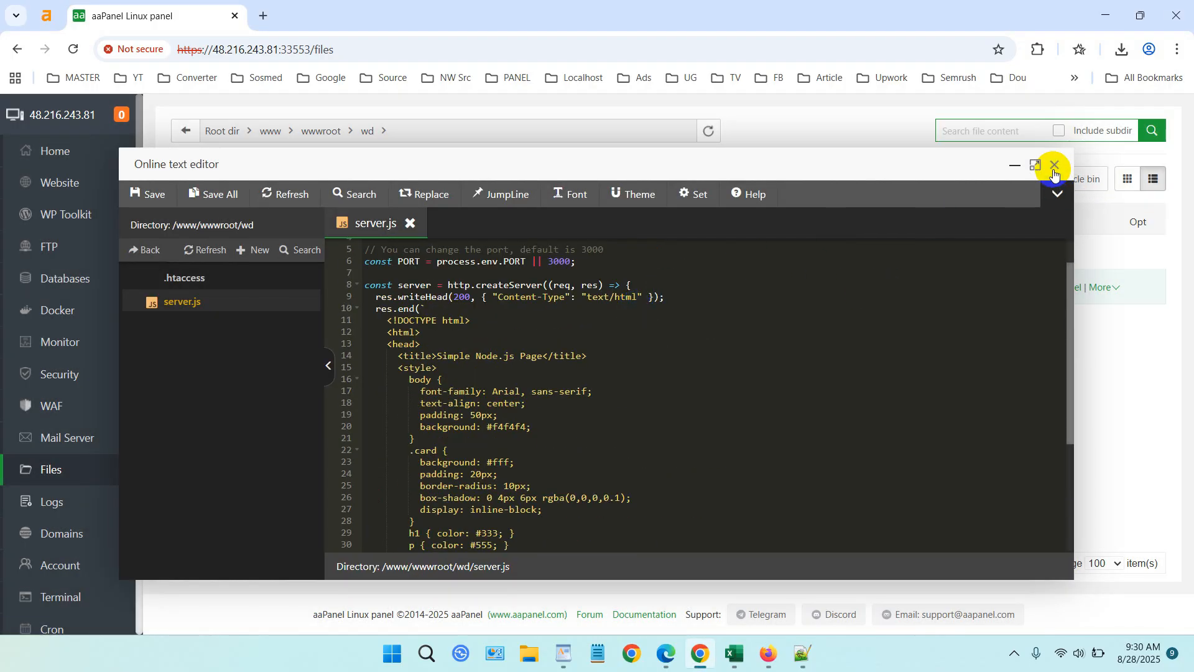
left_click(1054, 165)
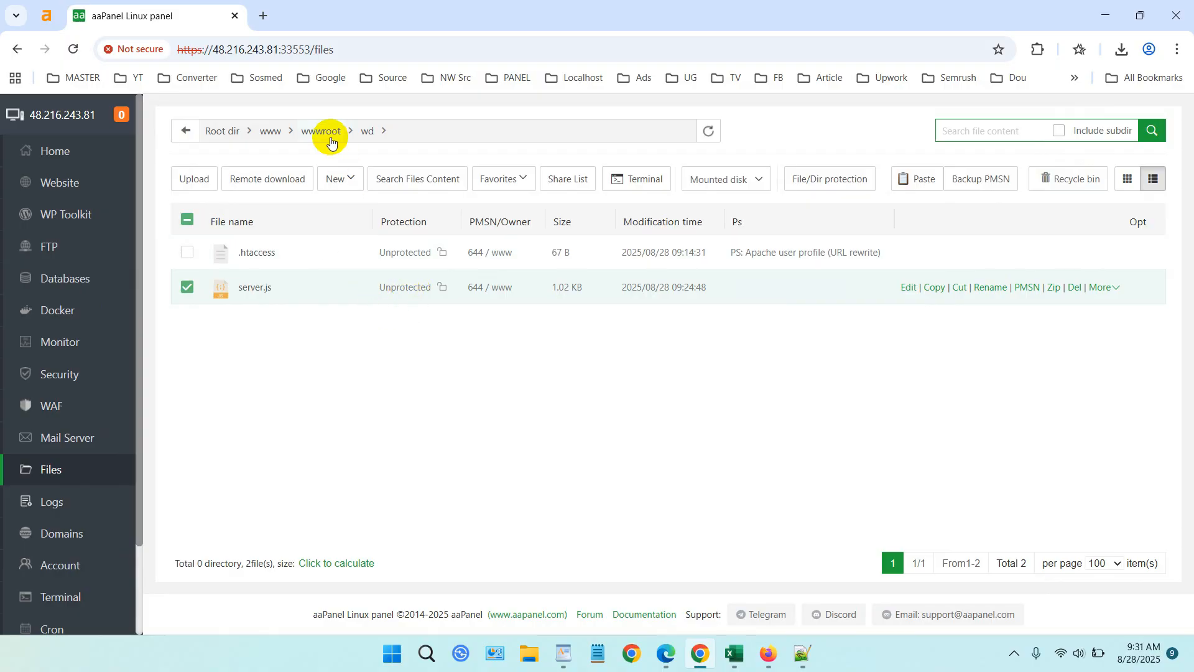
Step: Search all applications in the App Store for nodejs
scroll(141, 322, "down", 2)
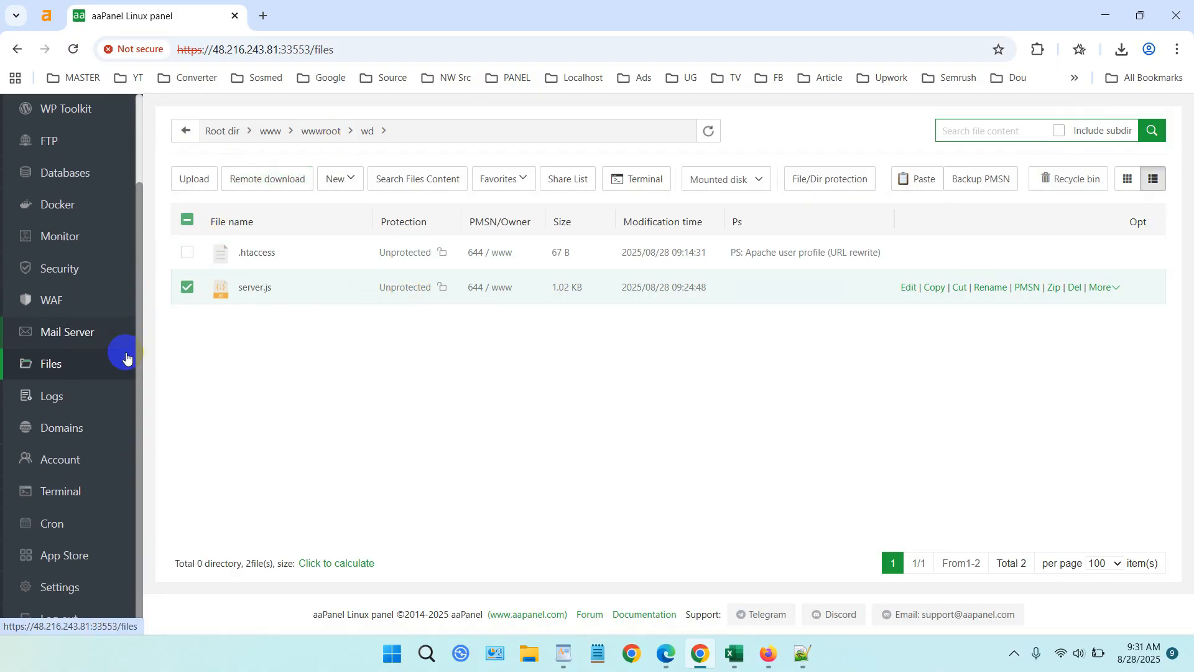
left_click(91, 559)
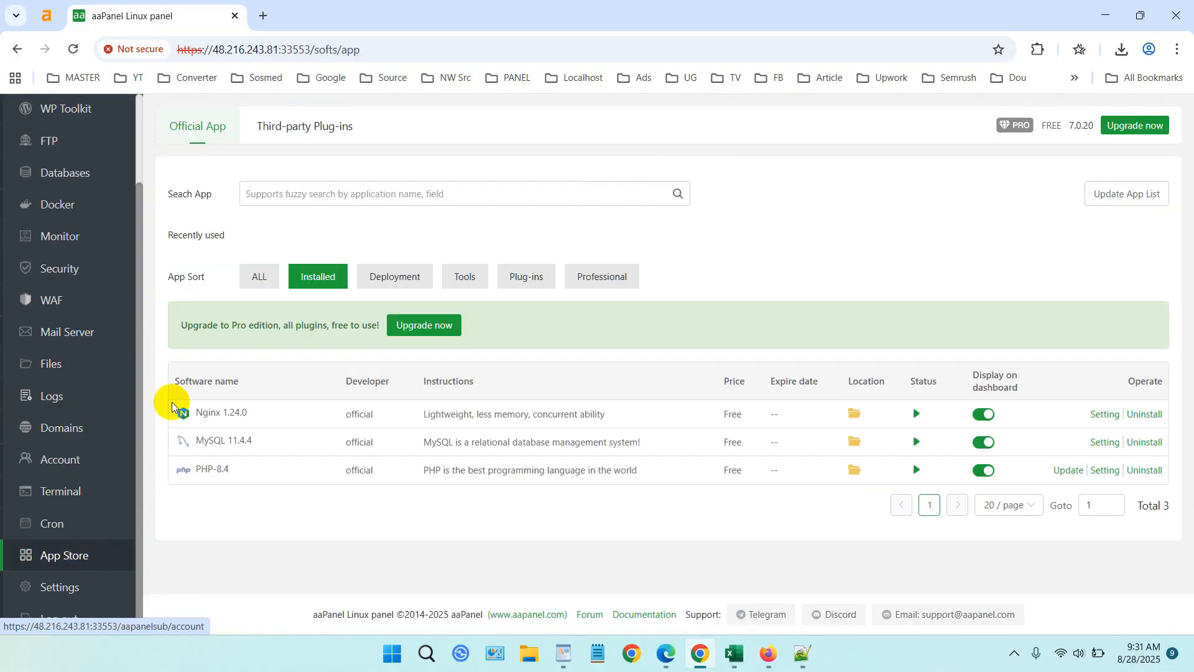
left_click(258, 277)
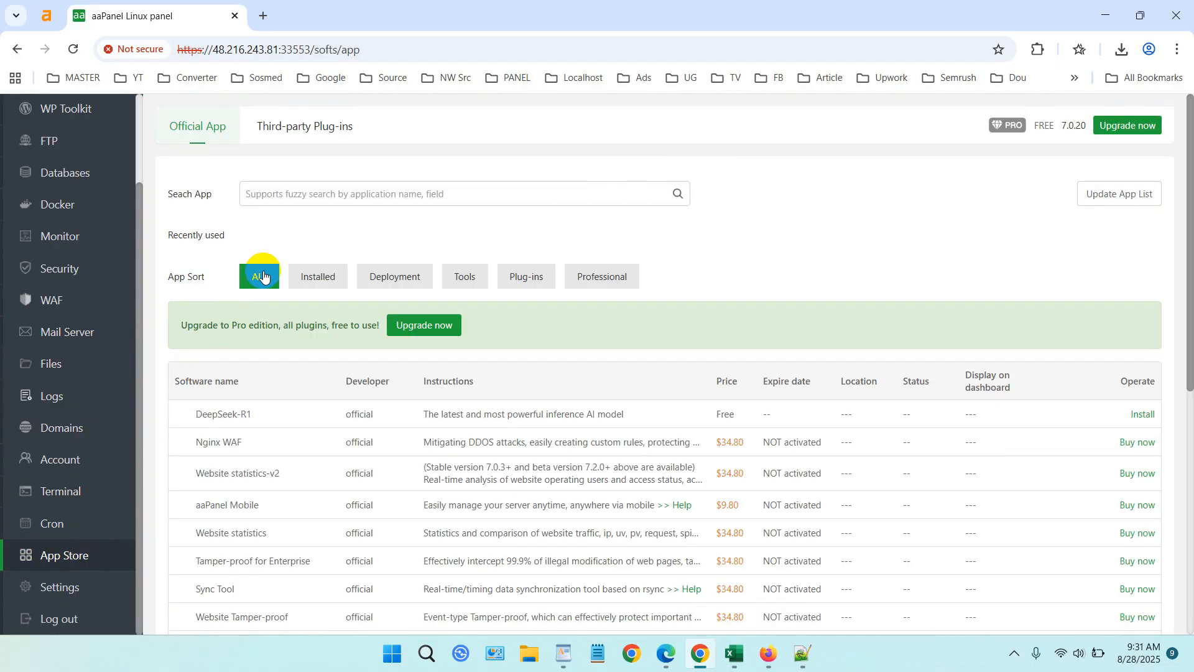
left_click(291, 194)
type("nodejs")
key("Return")
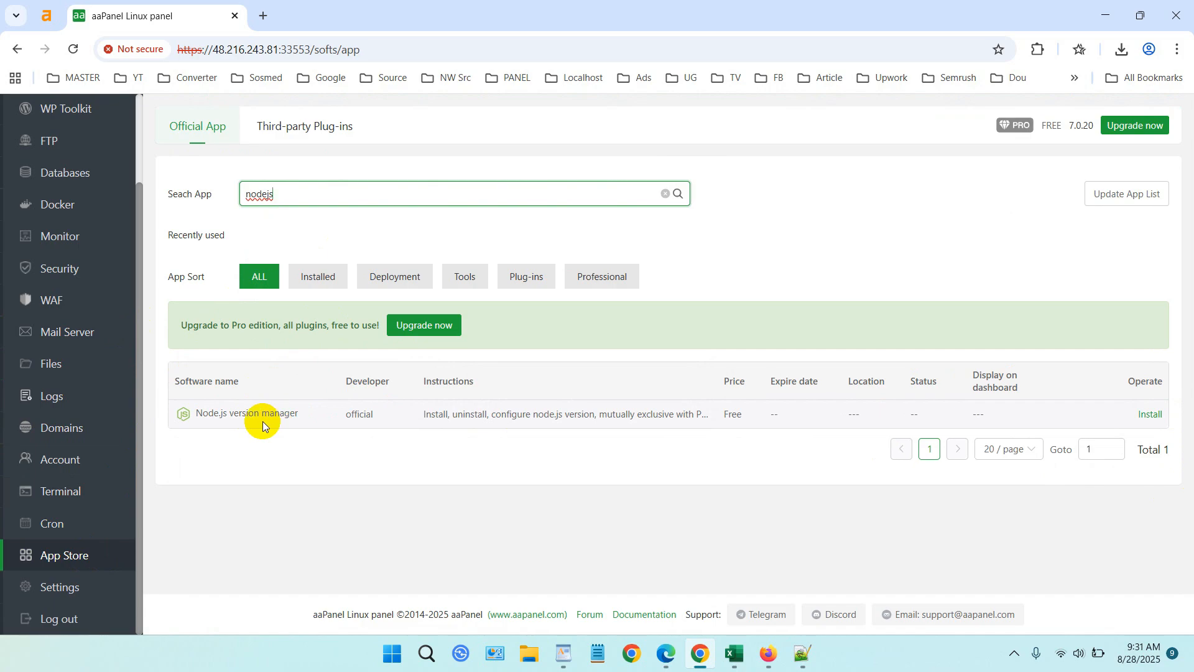
Step: Install the Node.js version manager plugin, version 2.2
left_click(1156, 414)
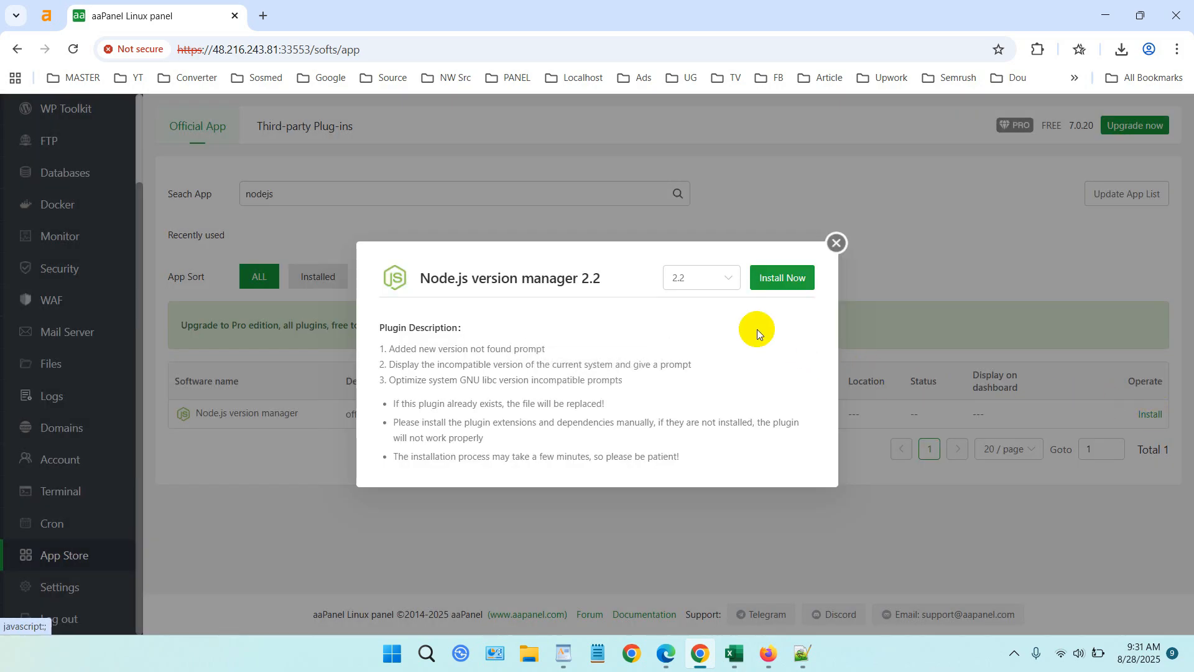
left_click(728, 278)
left_click(781, 281)
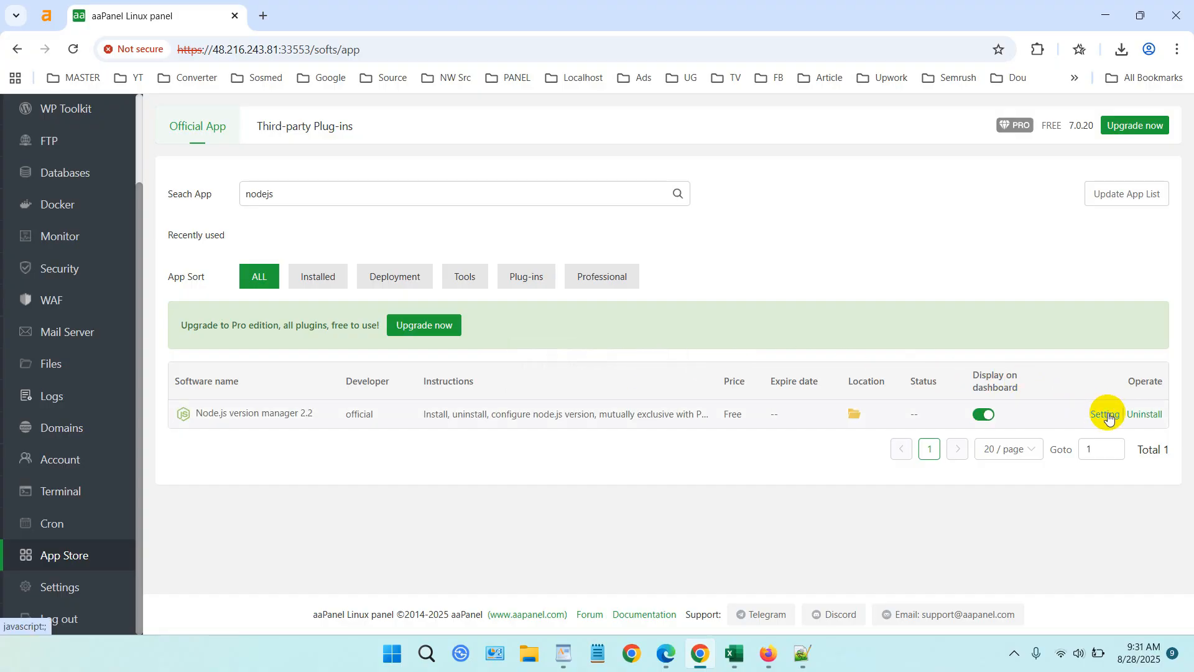
Step: Open the Node.js version manager's settings and update its list of available Node versions
left_click(1106, 415)
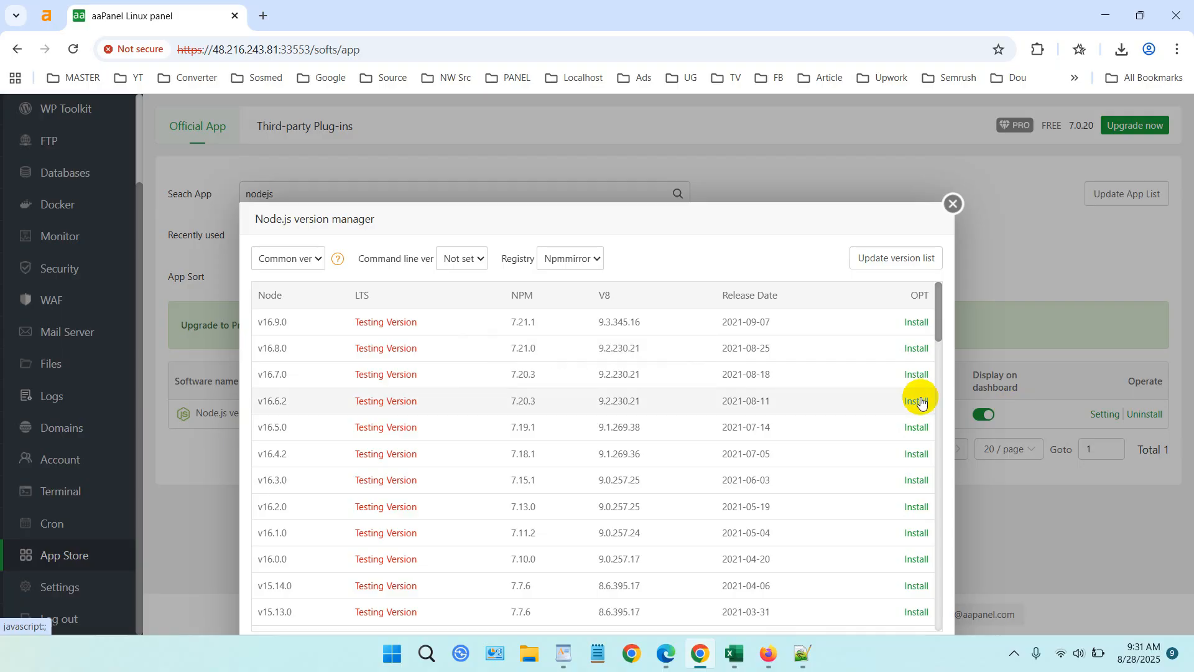
scroll(520, 334, "down", 5)
scroll(520, 335, "down", 4)
scroll(362, 334, "down", 8)
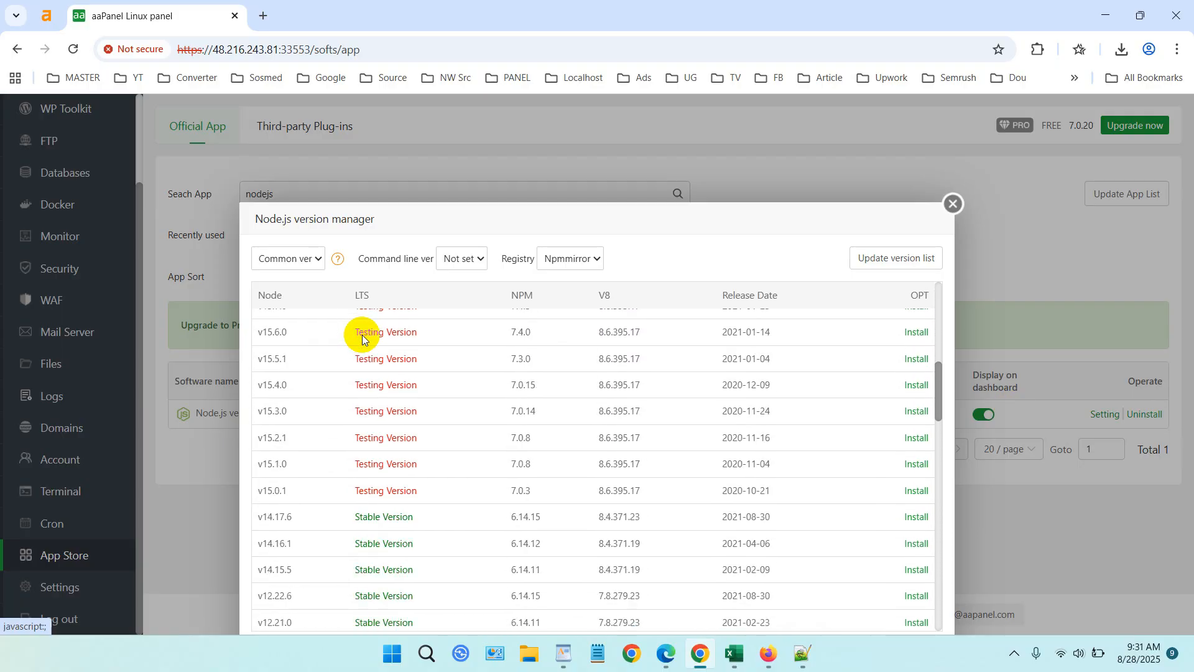
scroll(438, 342, "up", 15)
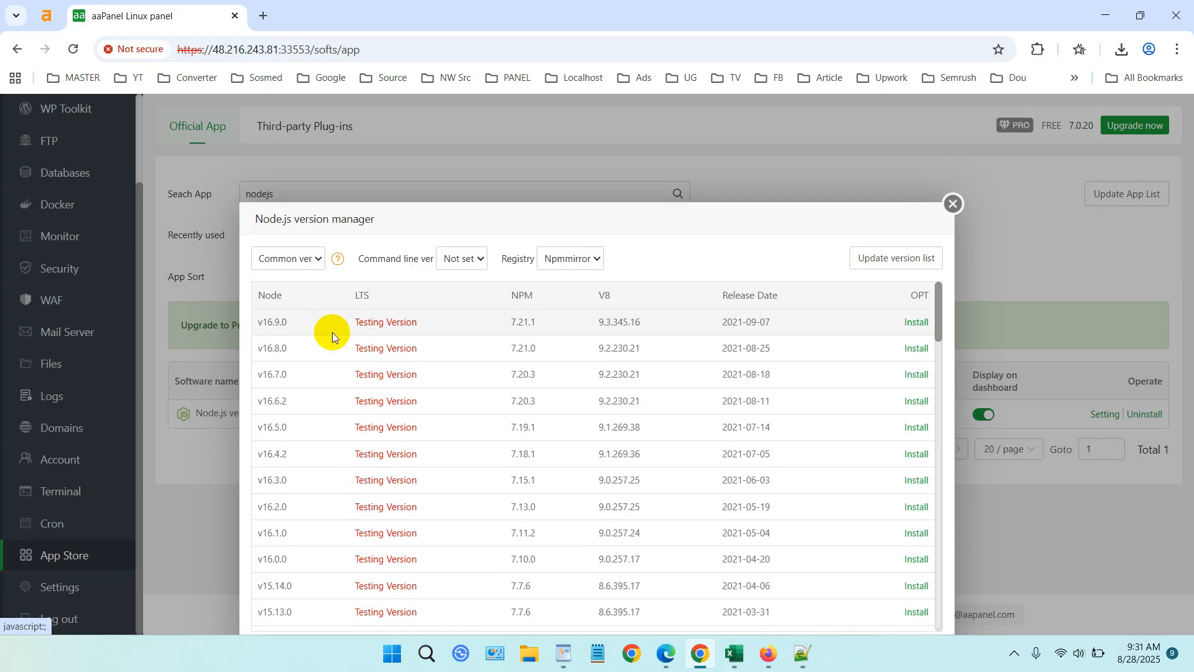
left_click(903, 268)
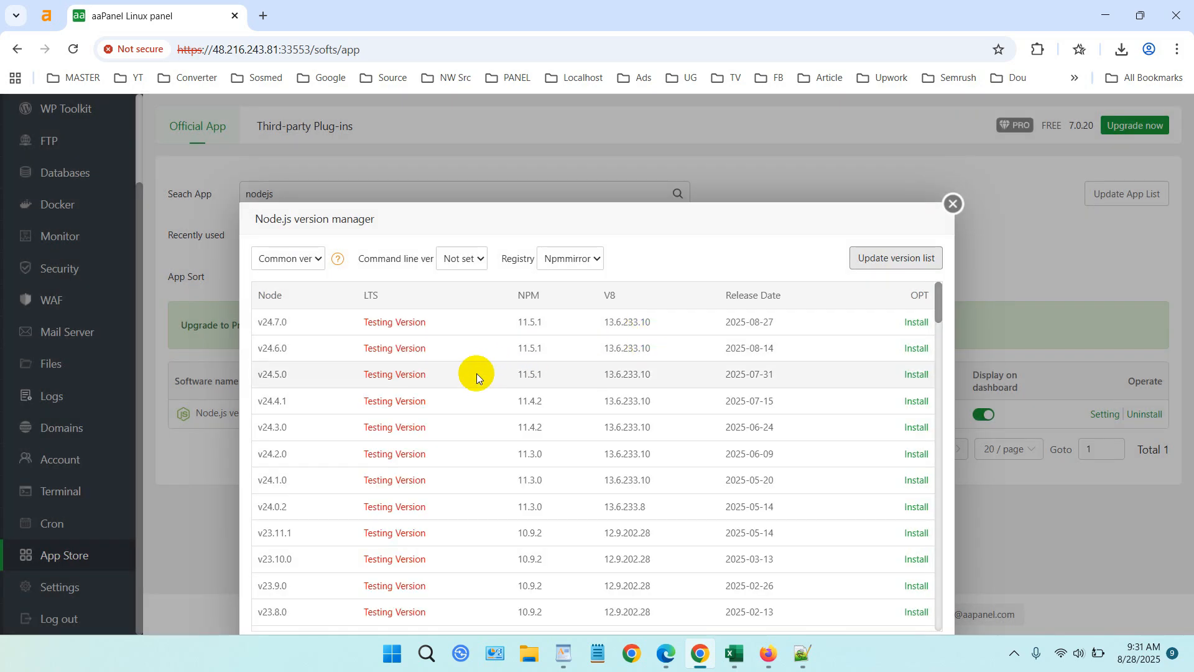
Step: Install the stable Node version v22.18.0
scroll(475, 374, "down", 10)
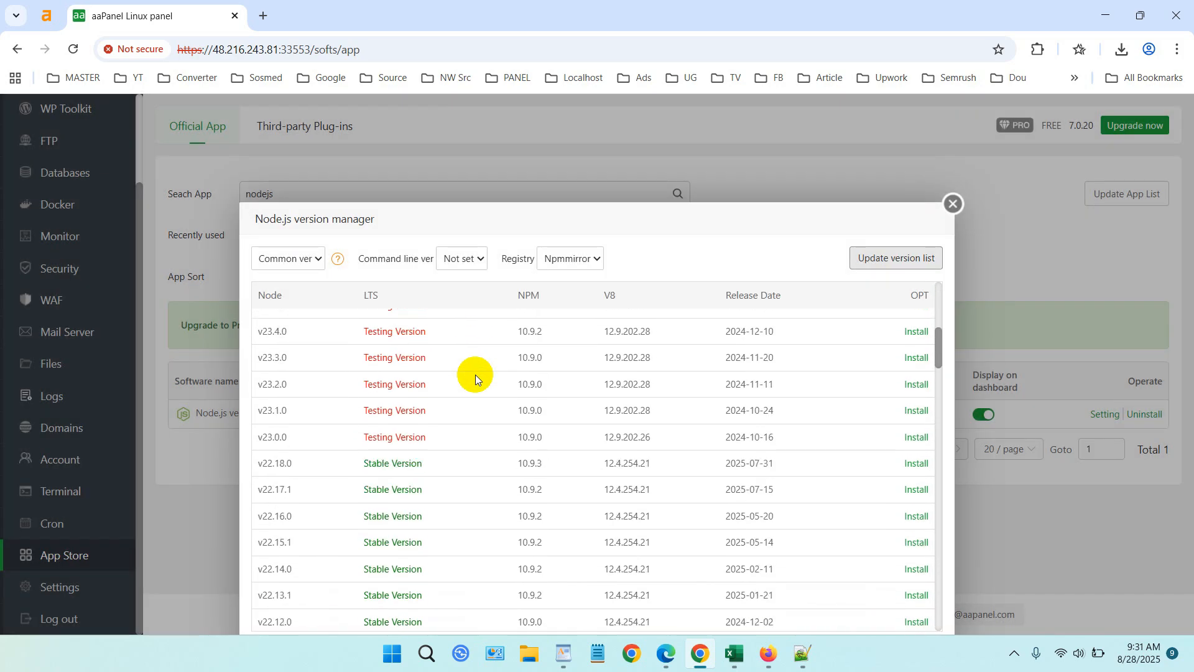
scroll(435, 371, "up", 1)
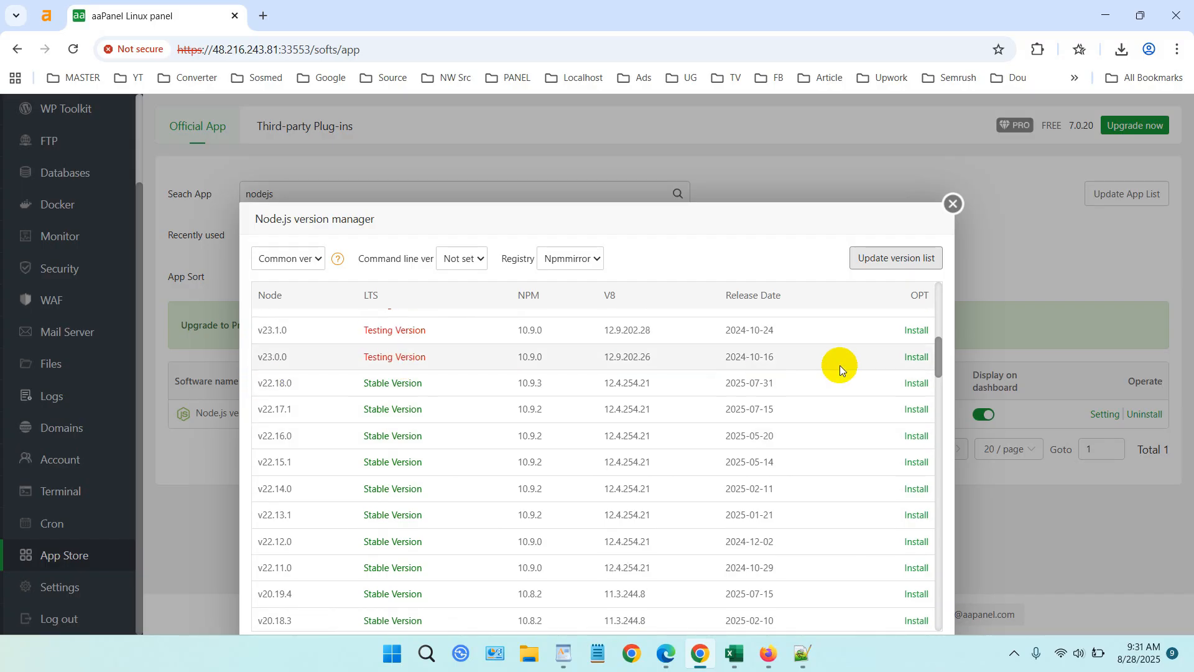
left_click(919, 384)
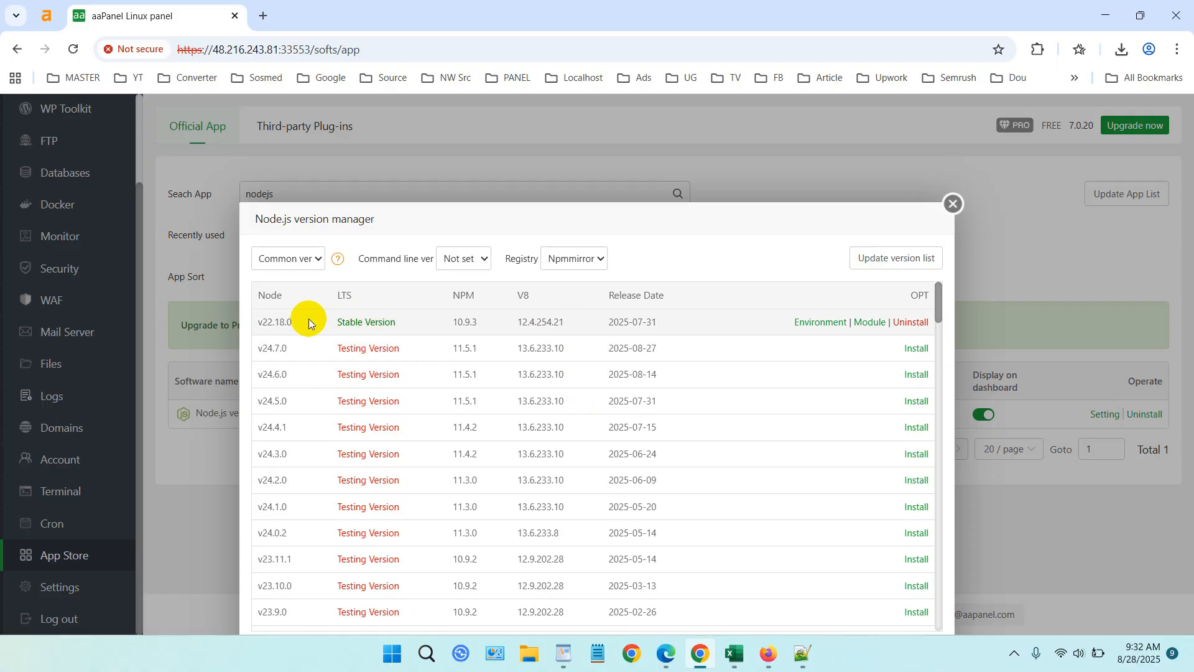
left_click_drag(305, 320, 261, 321)
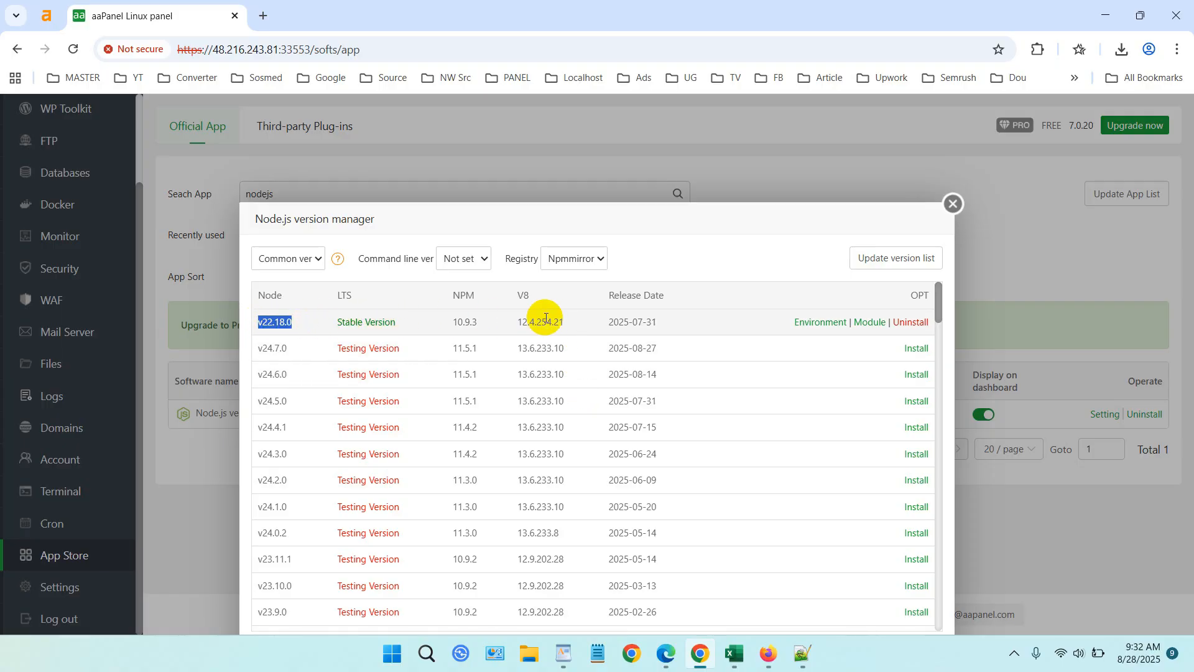
left_click(721, 319)
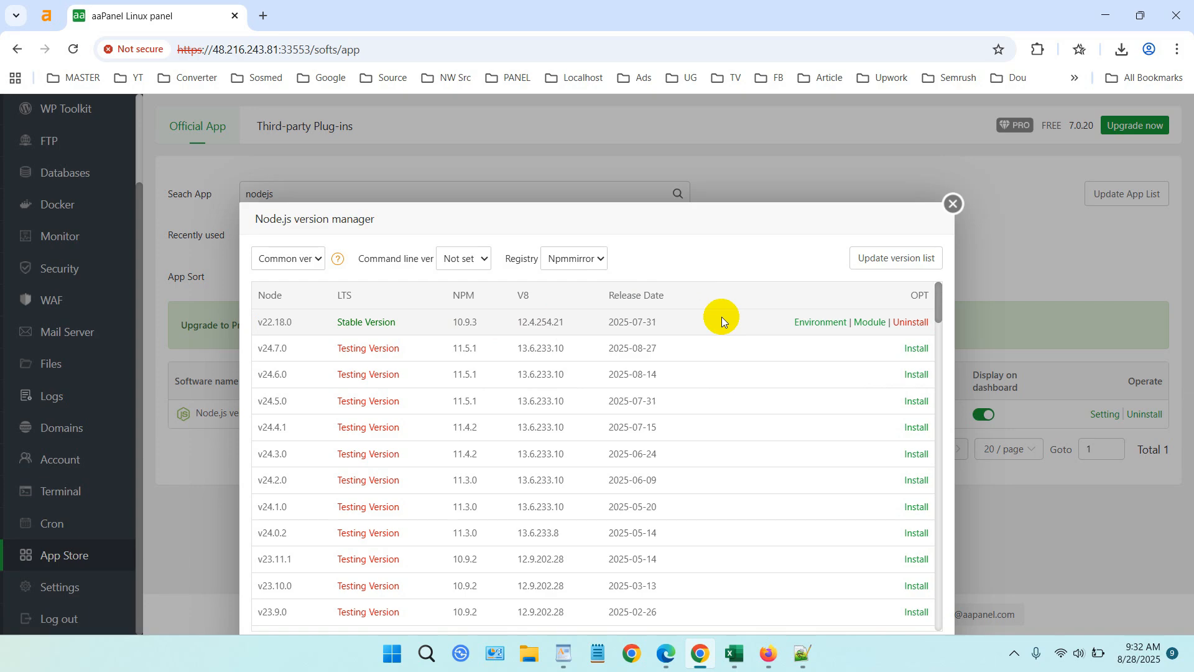
Step: Install the stream module for Node v22.18.0 and close the module and version manager windows
left_click(866, 325)
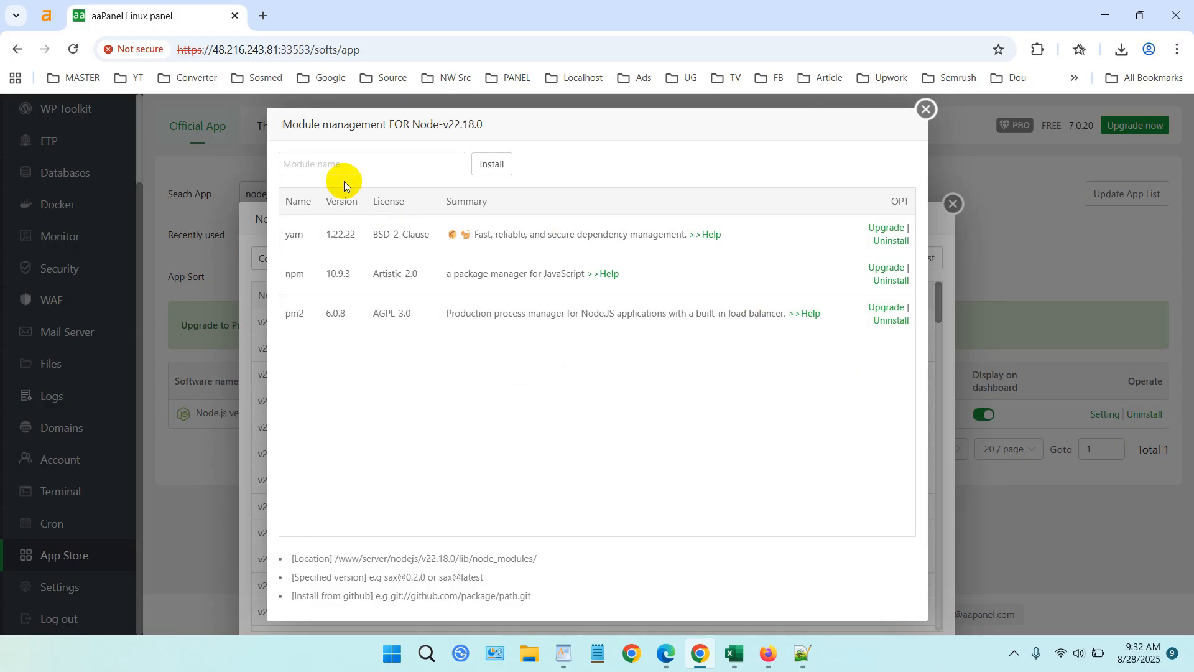
left_click(341, 165)
type("stream")
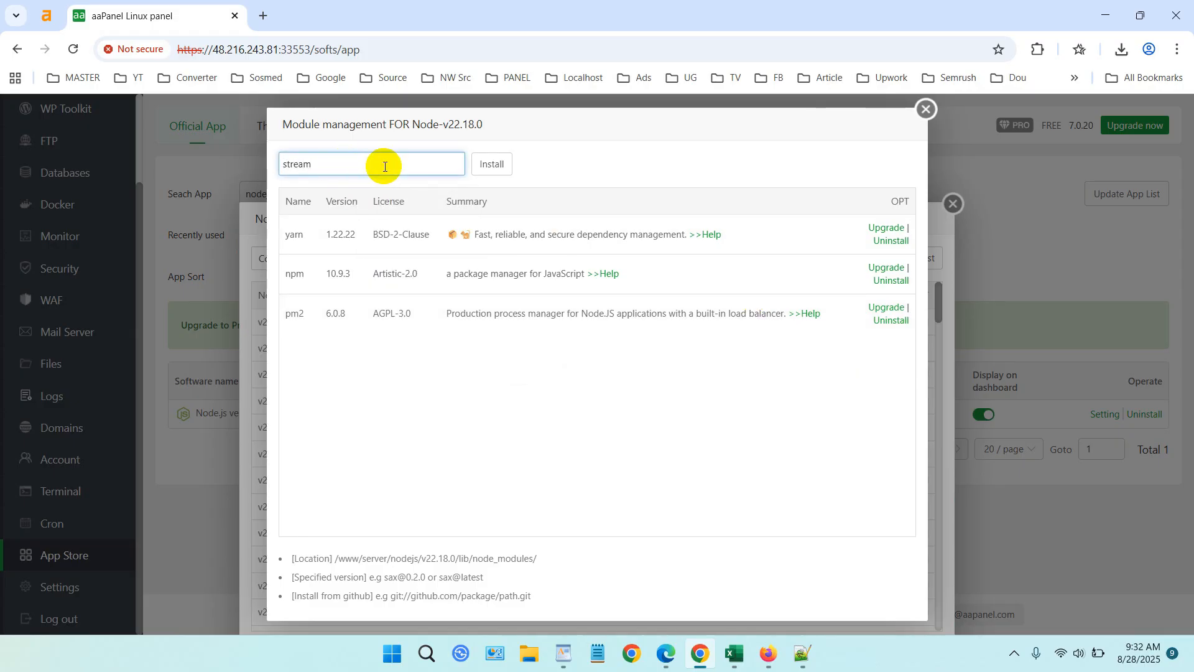
double_click(311, 164)
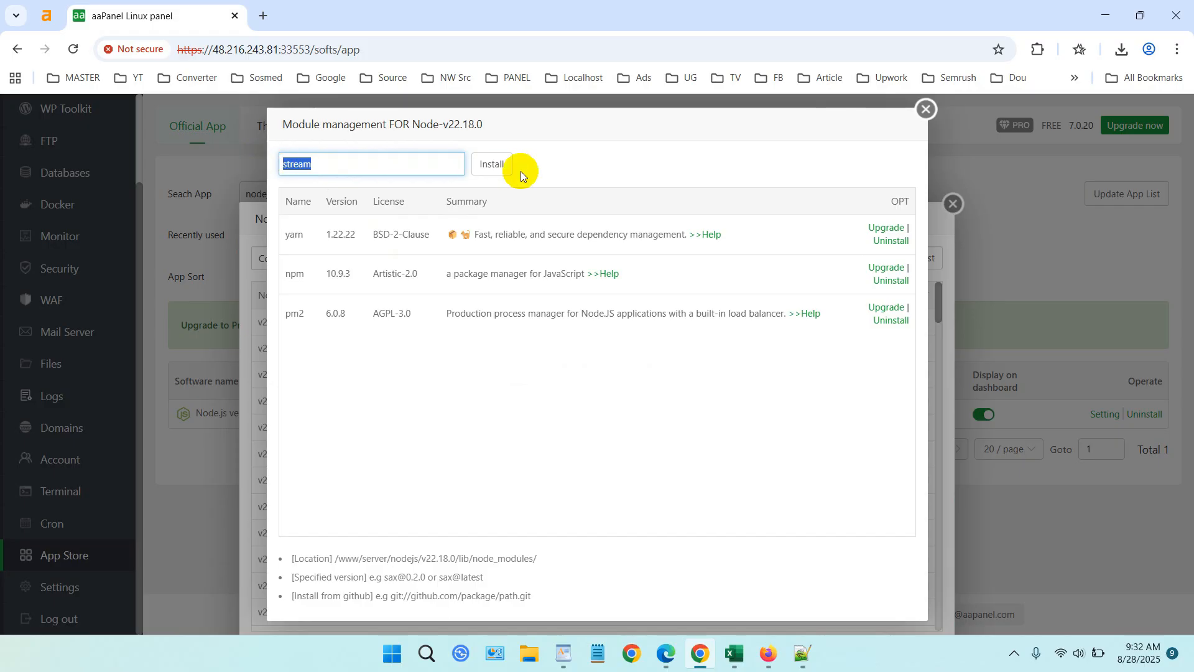
left_click(497, 164)
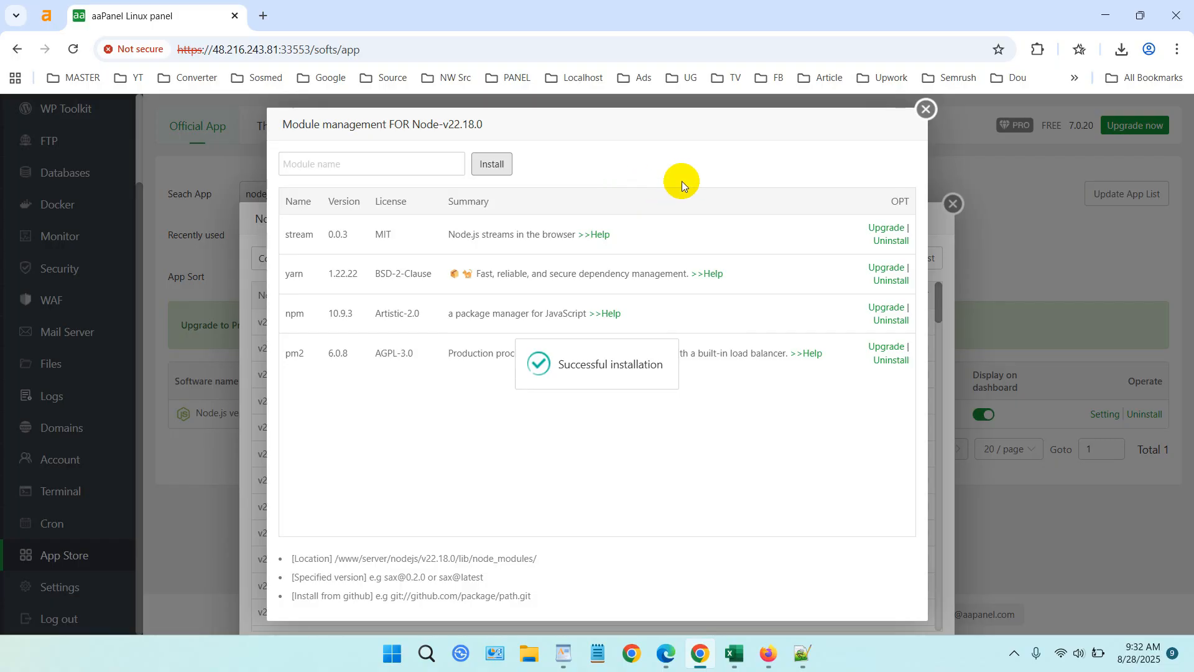
left_click(925, 109)
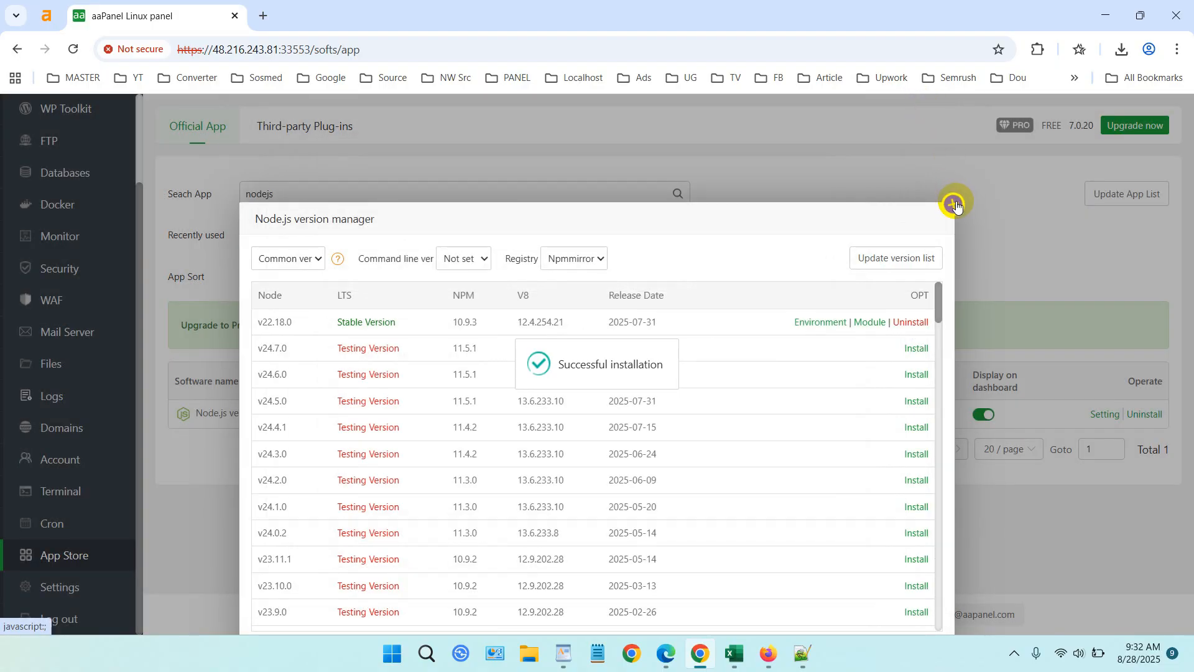
left_click(952, 204)
Step: Check the wd folder's files and start adding a Node project in the website section
scroll(102, 292, "up", 2)
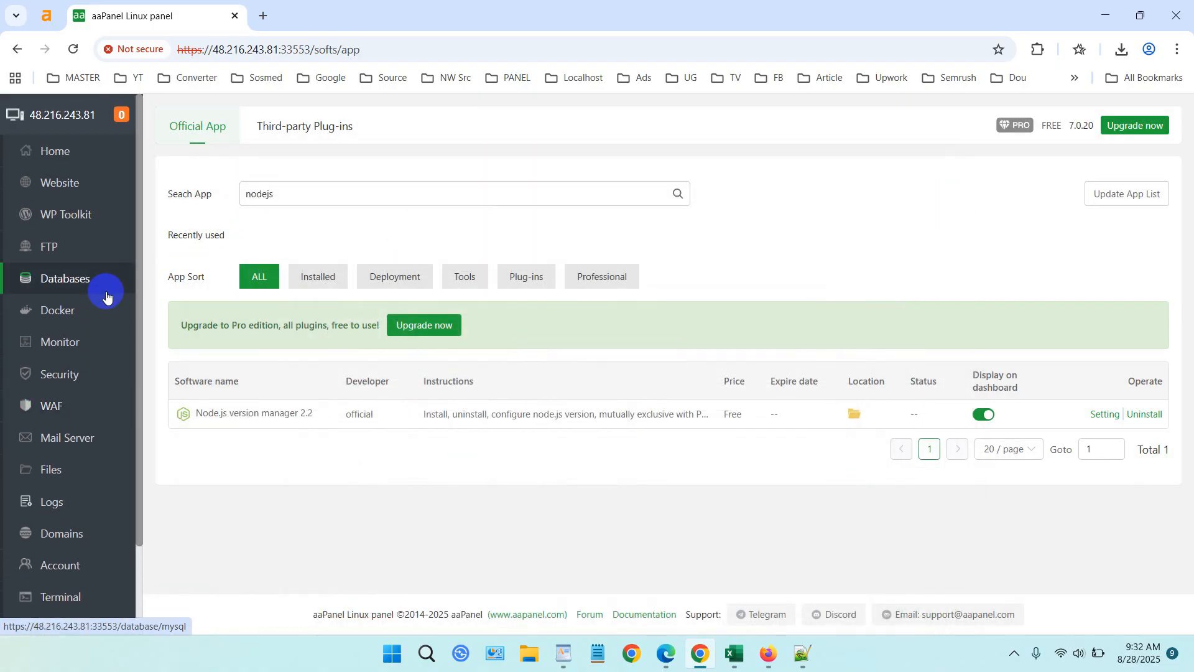
left_click(62, 469)
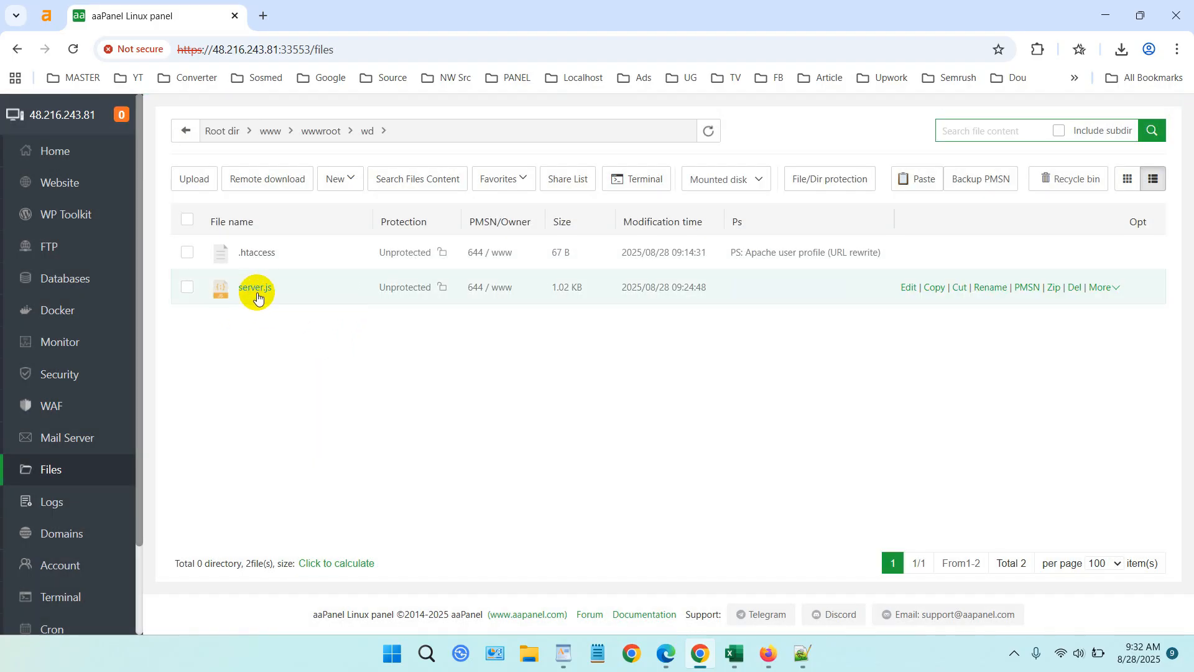
left_click(77, 190)
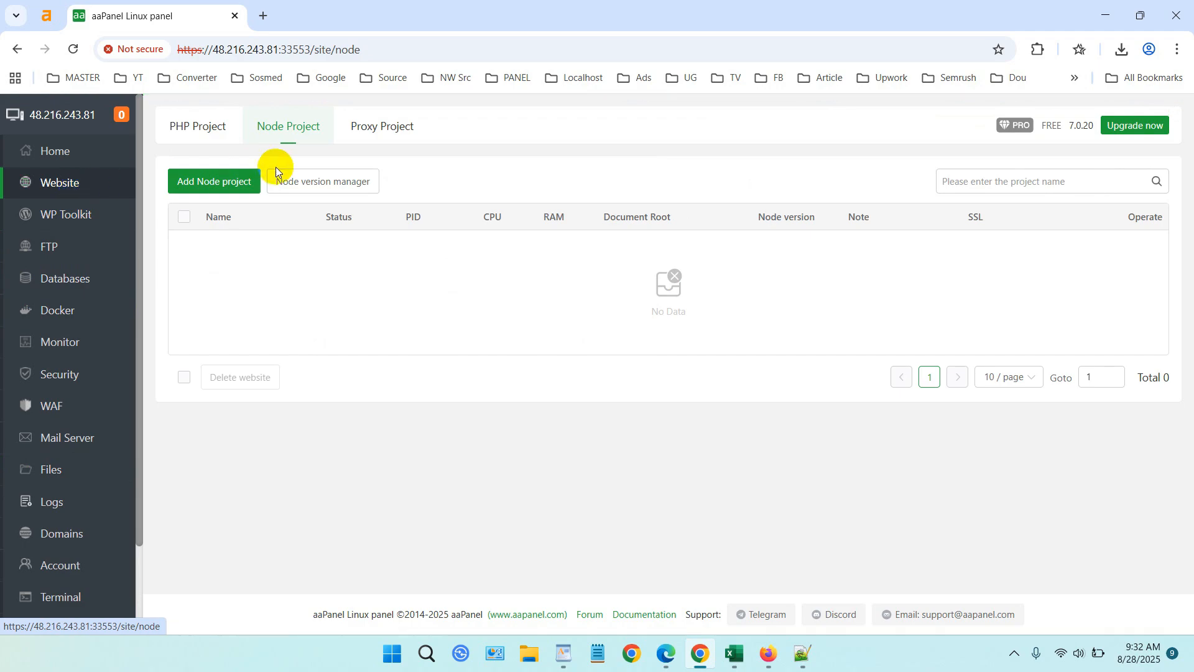
left_click(289, 132)
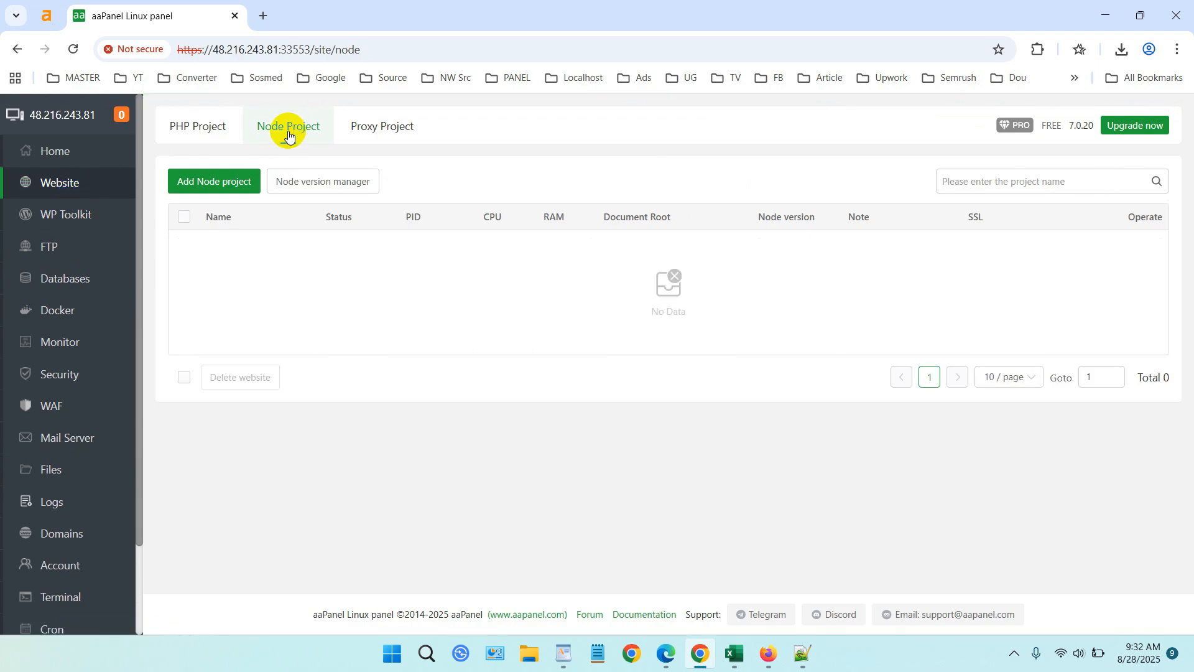
left_click(285, 134)
left_click(235, 182)
left_click(236, 181)
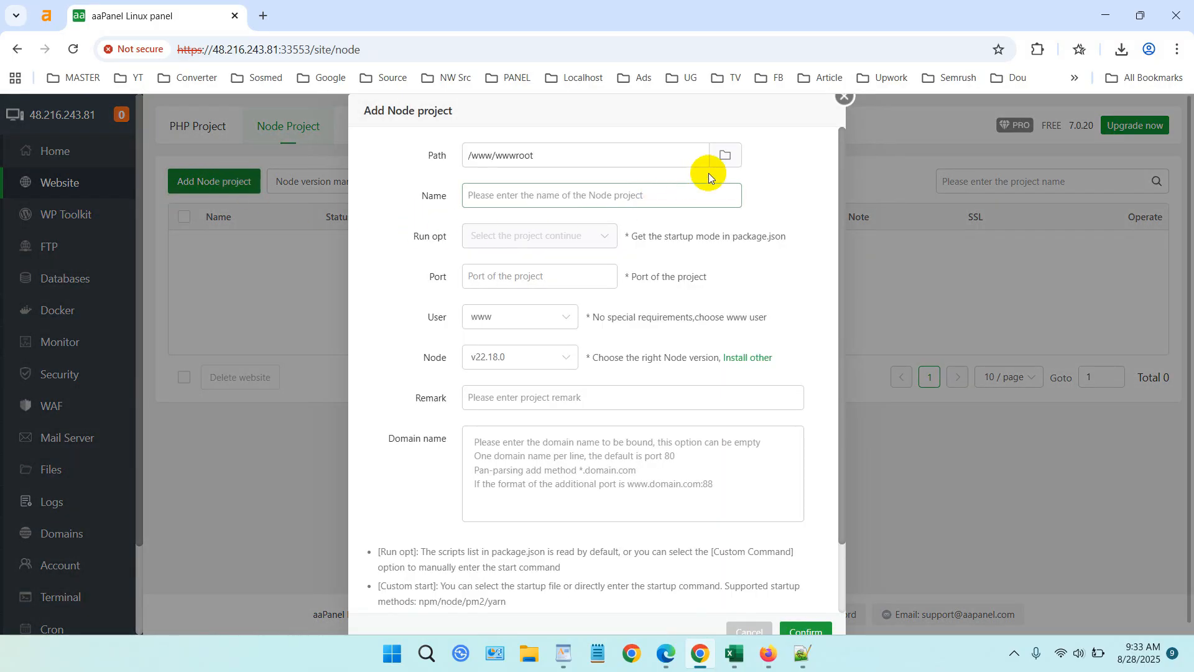
Step: Set the Node project's path to the /www/wwwroot/wd/ folder
left_click(718, 157)
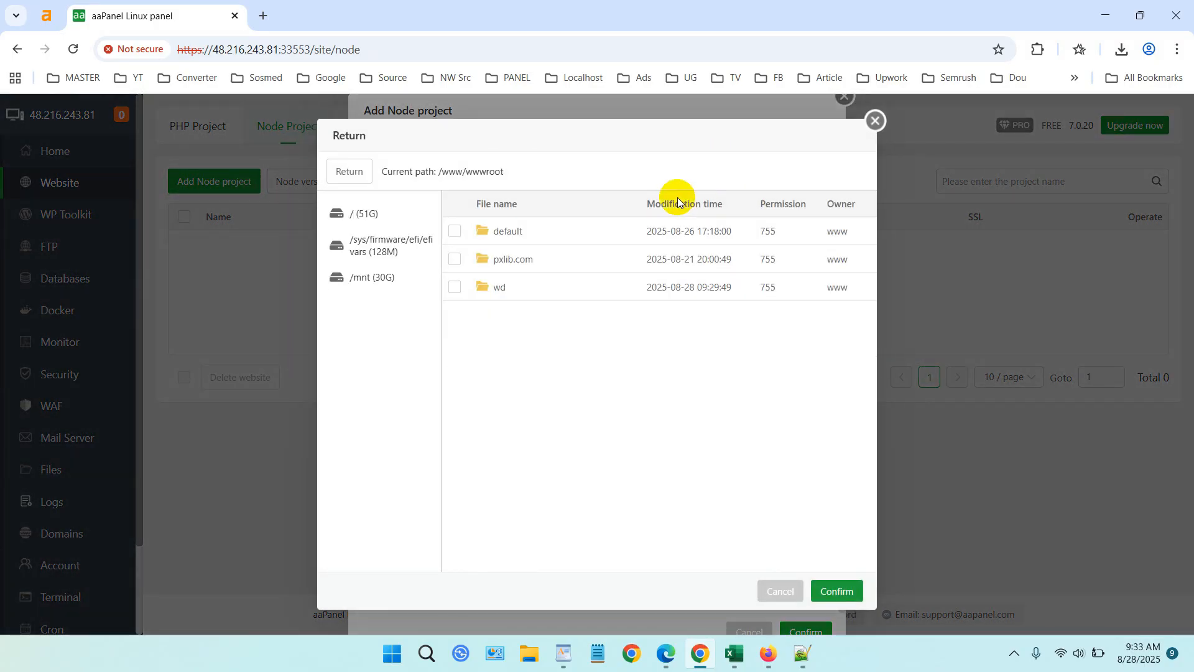
left_click(500, 288)
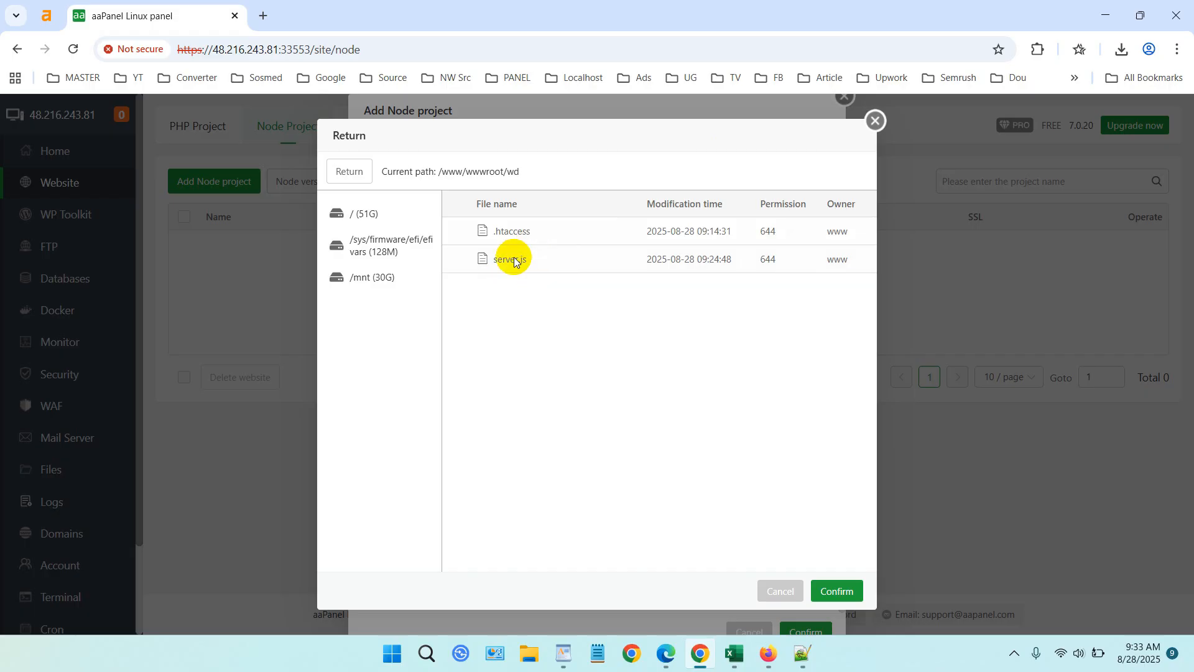
left_click(848, 589)
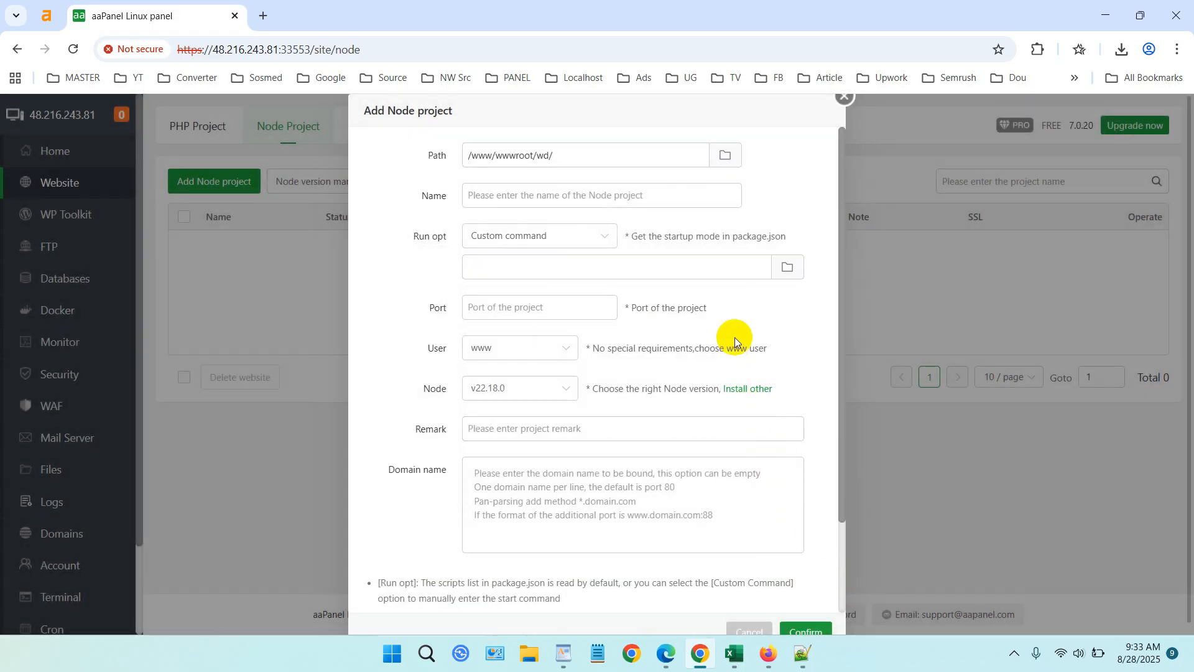
Step: Name the Node project servernodejs
left_click(579, 200)
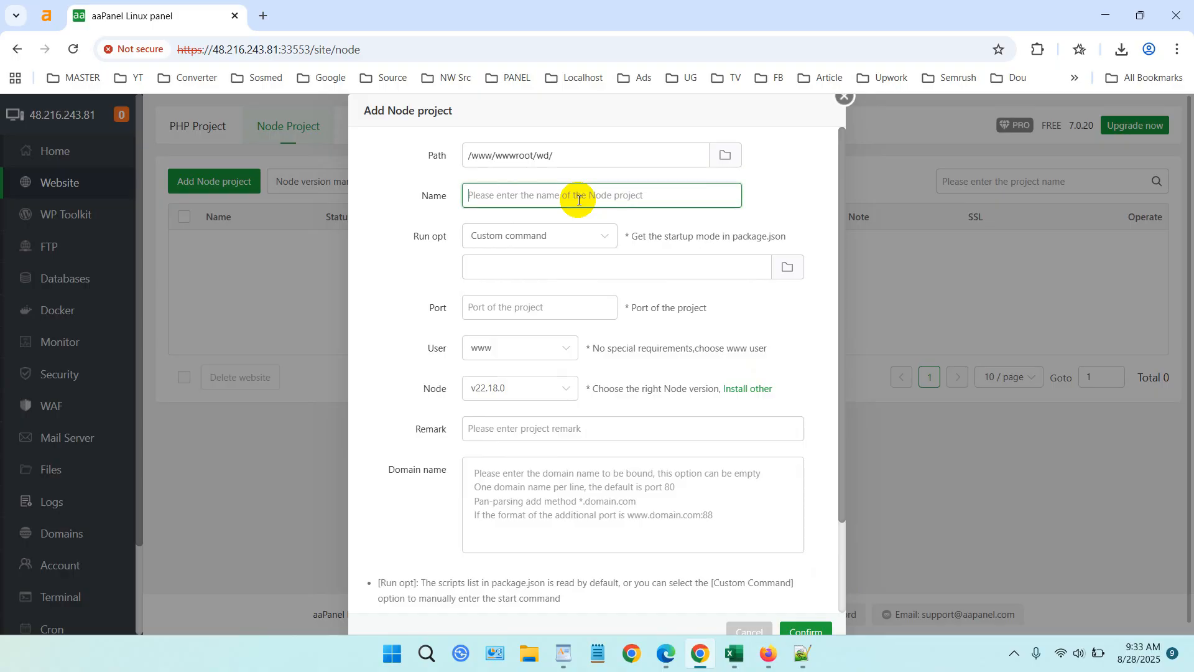
type("server nodejs")
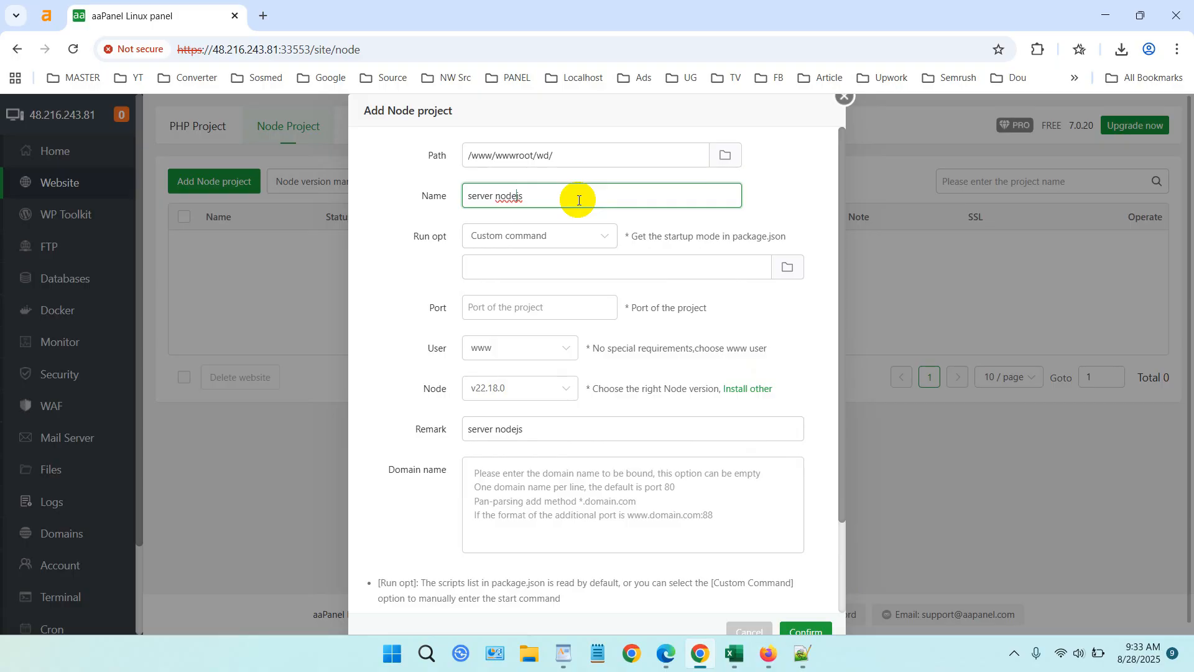
key("BackSpace")
Step: Set the project's custom run command to node server.js and its port to 3000
left_click(578, 267)
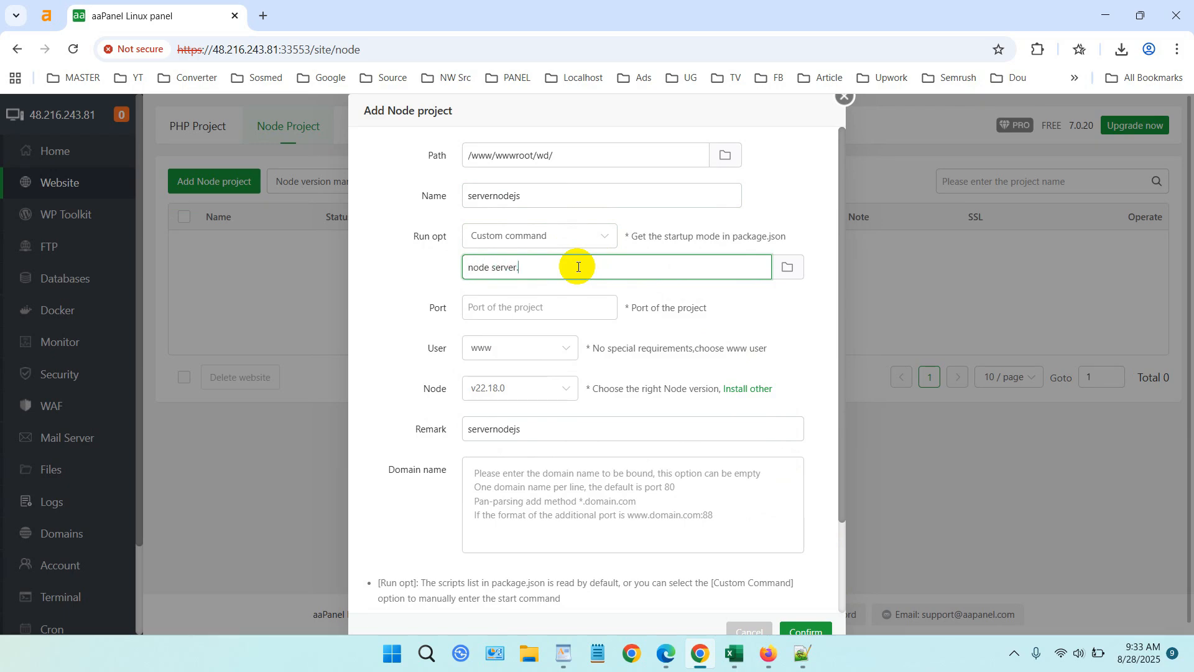
left_click_drag(577, 267, 493, 272)
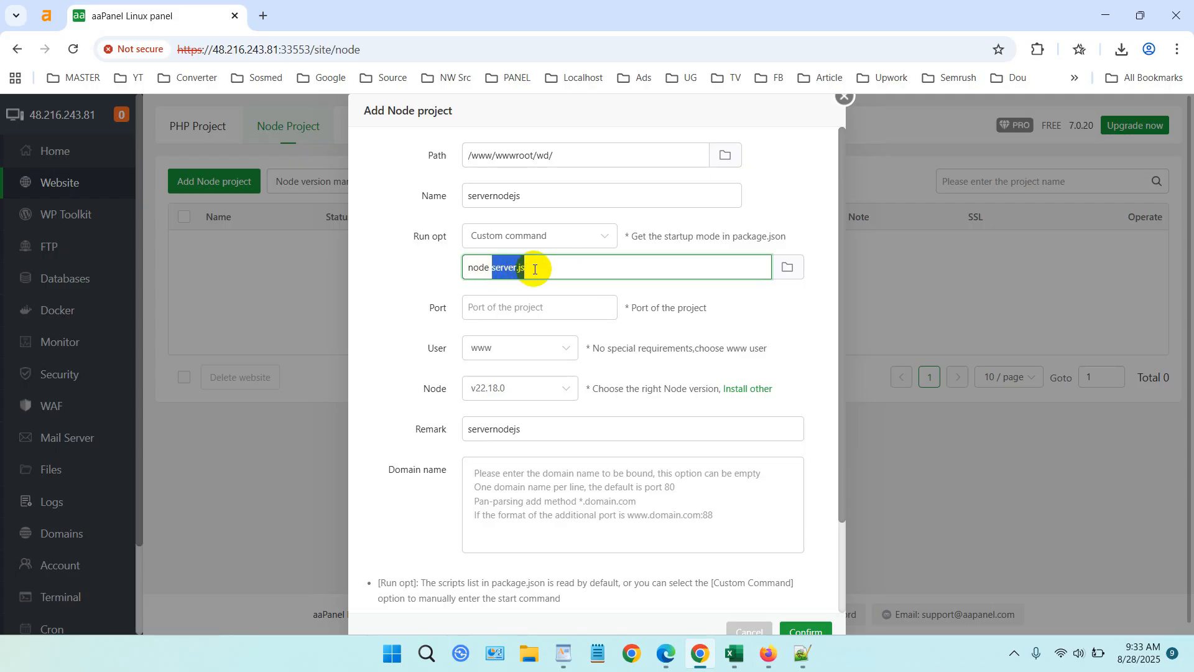
left_click(513, 312)
type("3000")
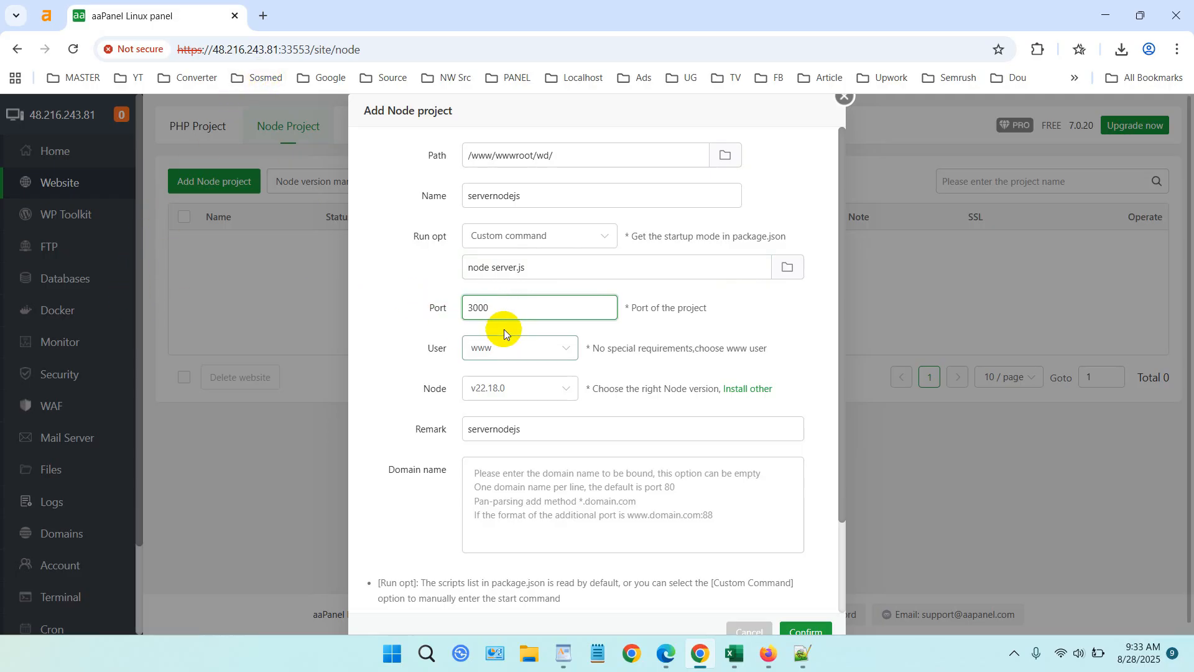
Step: Bind the domain cribz.pxlib.com to the servernodejs project and create the project
left_click_drag(504, 305, 444, 305)
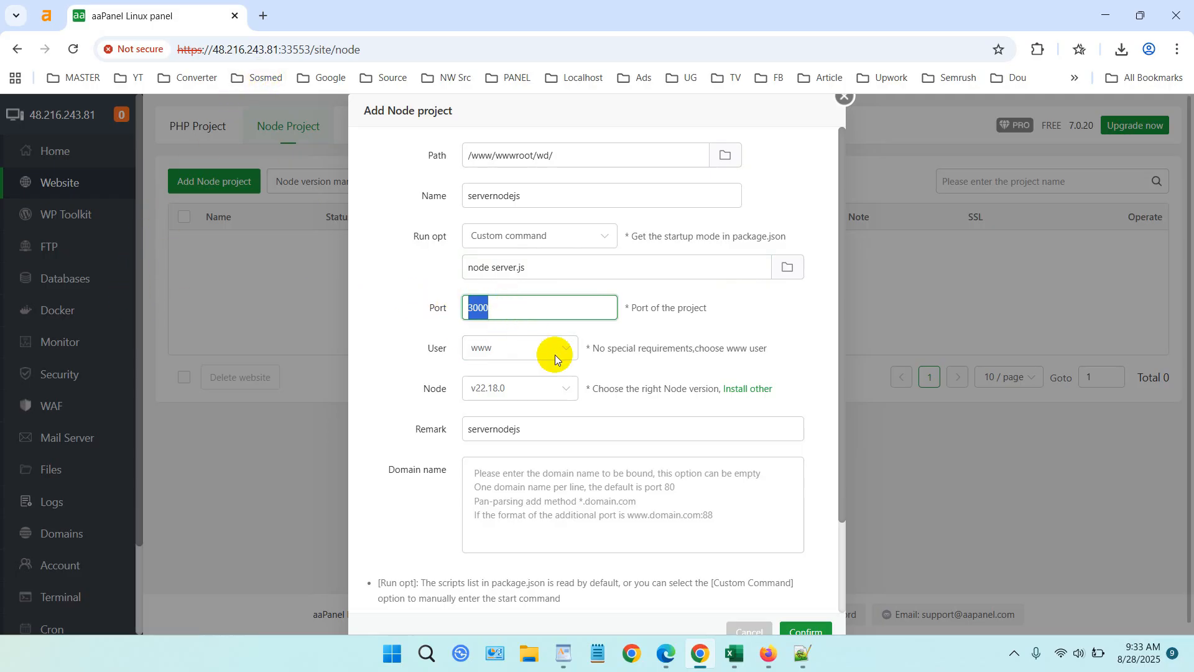
left_click(552, 479)
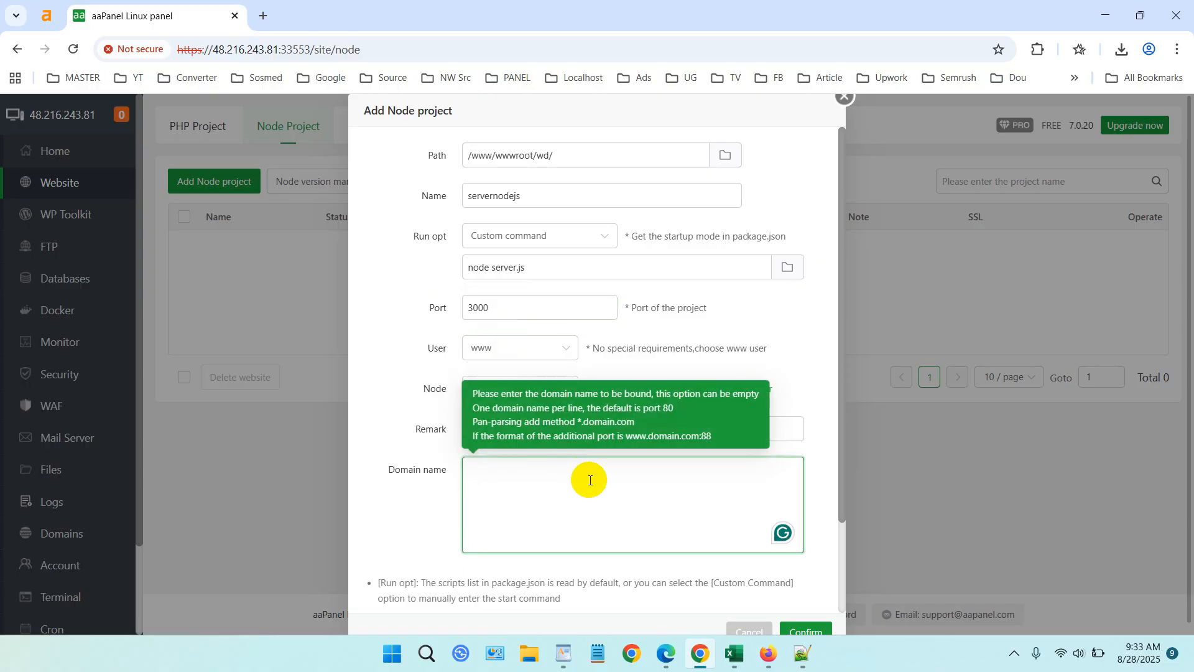
left_click(817, 452)
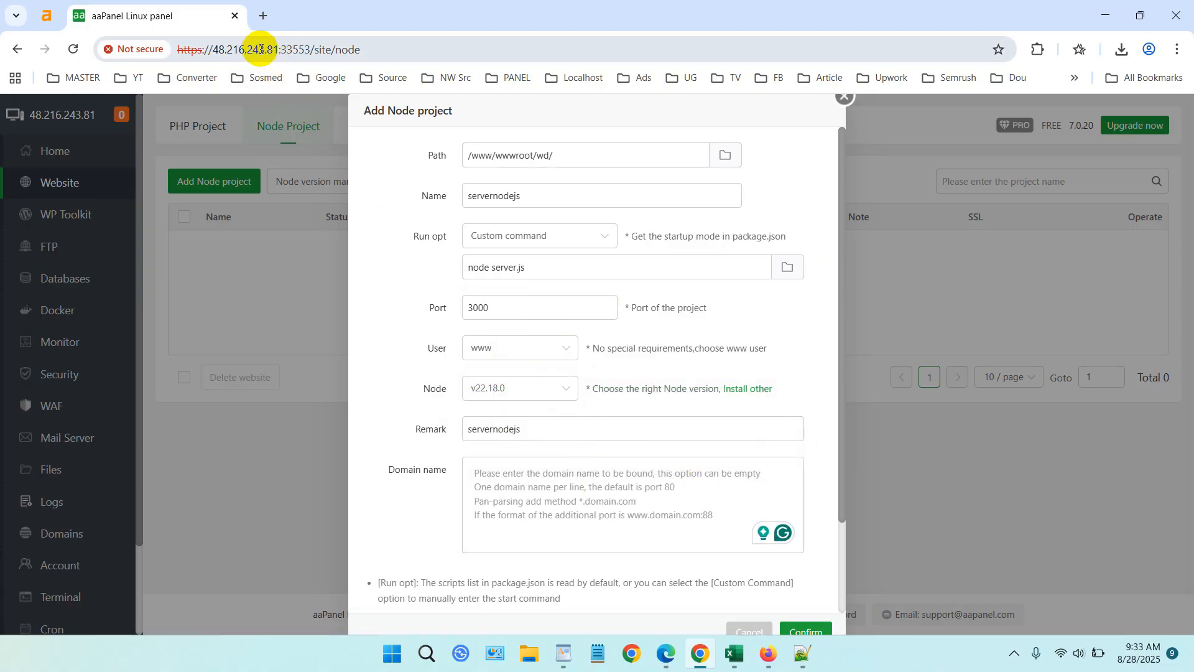
left_click(550, 478)
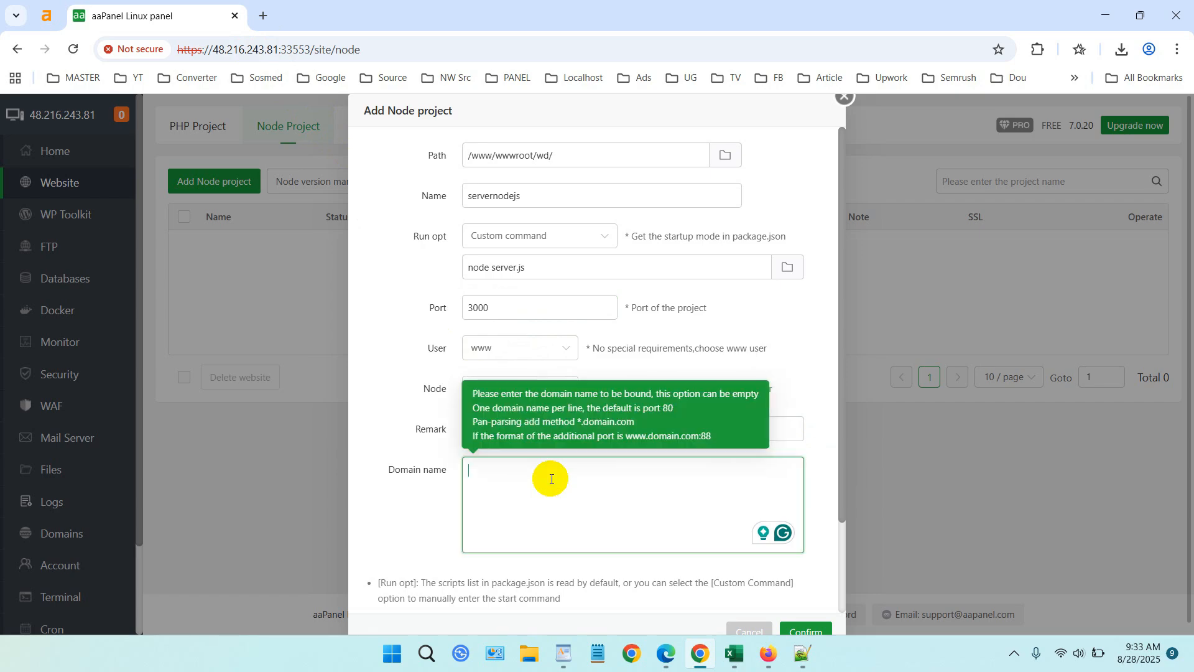
type("cribz")
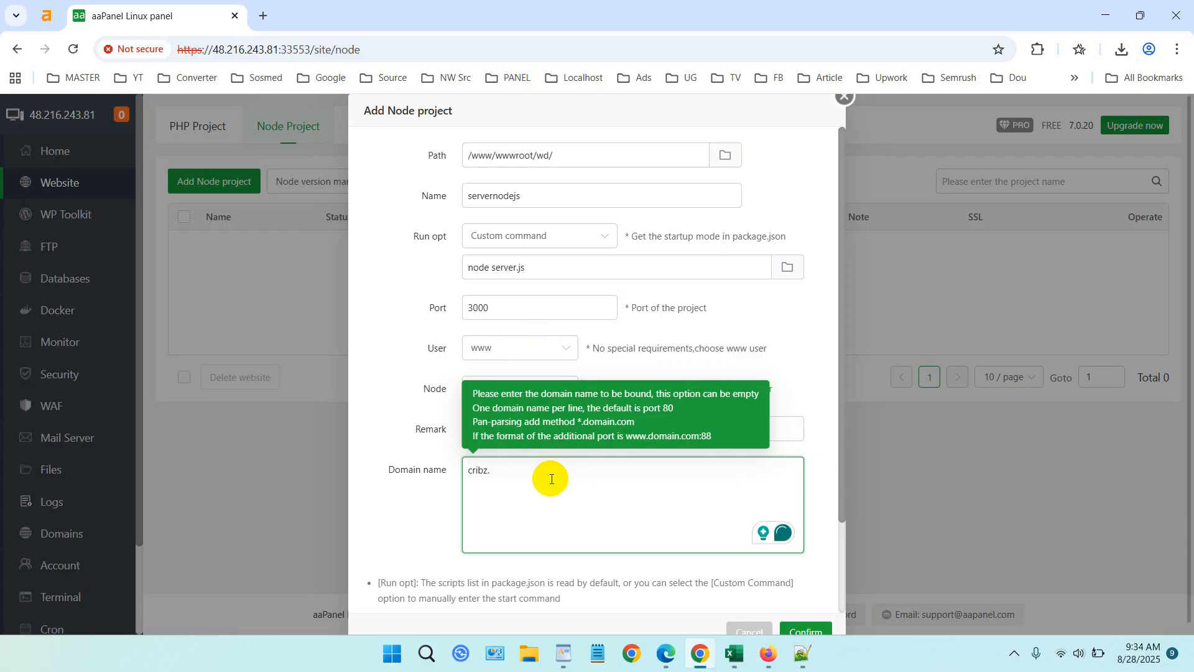
type(".pxlib.com")
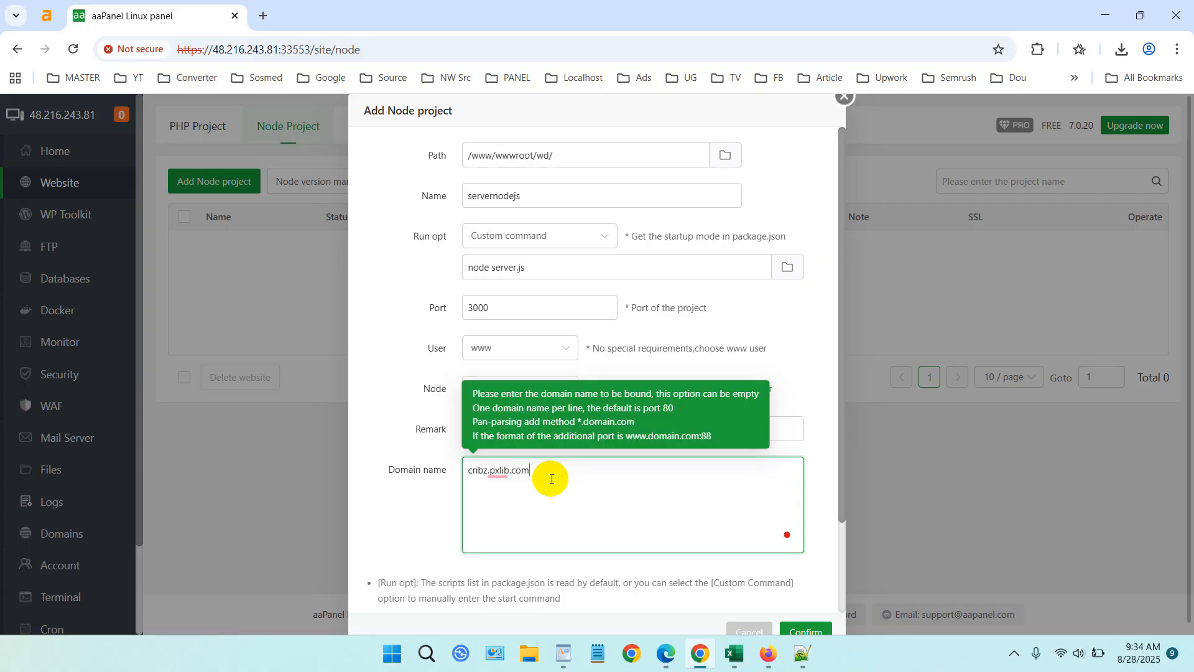
scroll(830, 491, "down", 2)
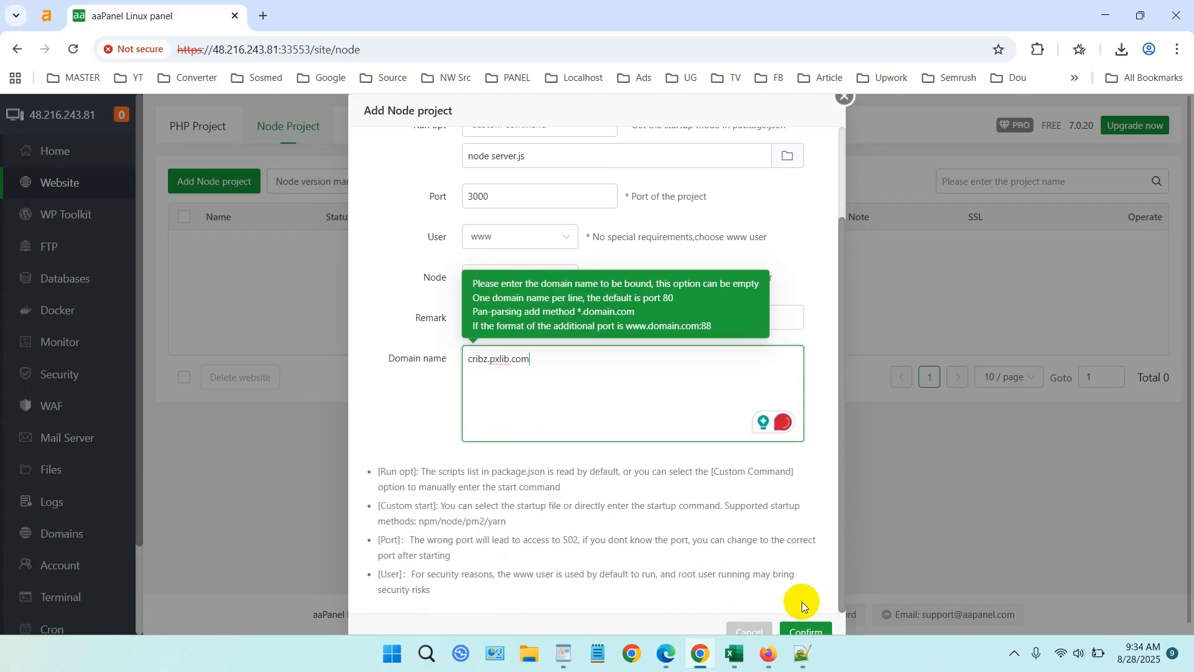
left_click(806, 631)
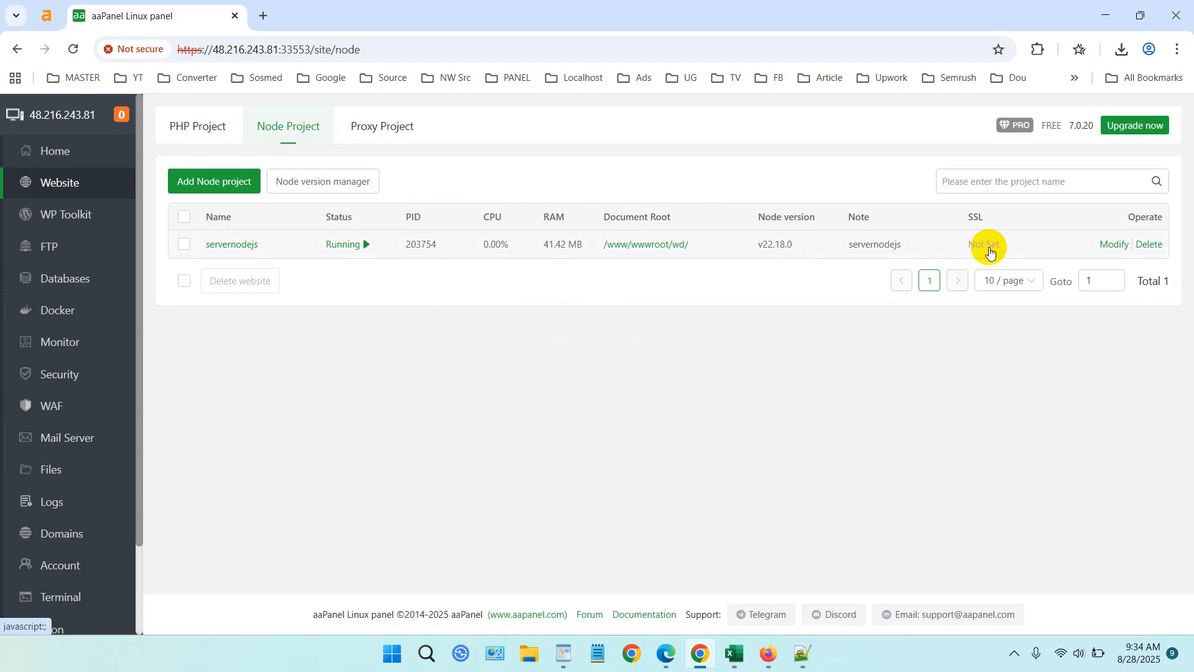
Step: Apply and deploy a Let's Encrypt SSL certificate for cribz.pxlib.com using file verification, and refresh the project list
left_click(989, 247)
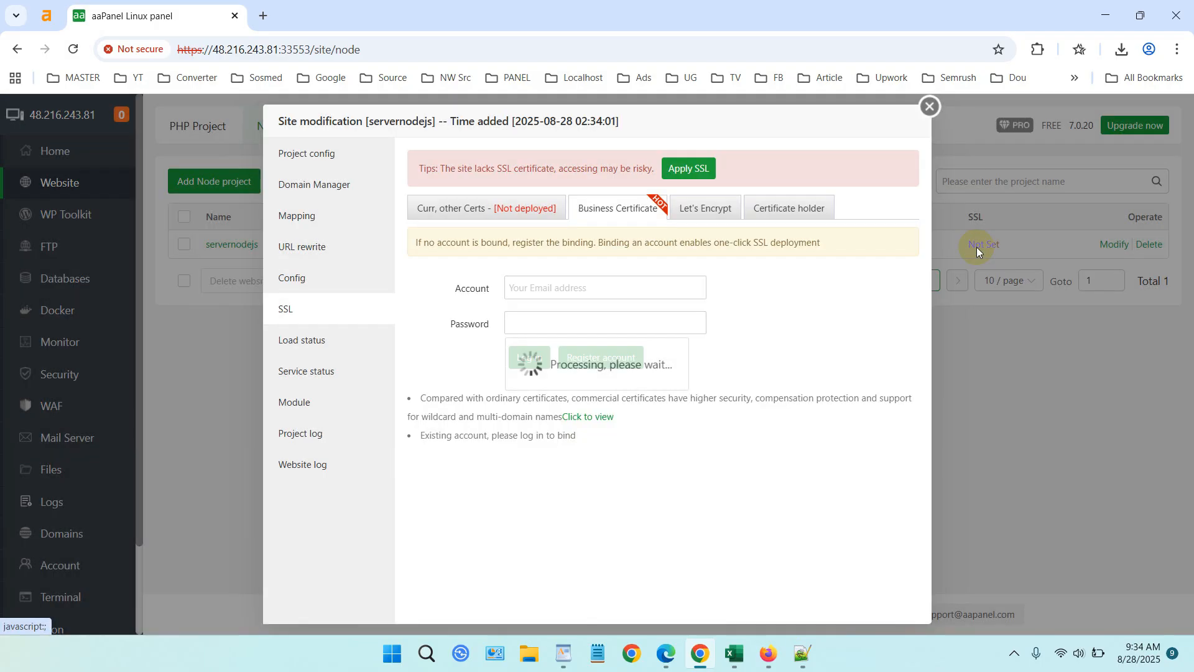
left_click(714, 208)
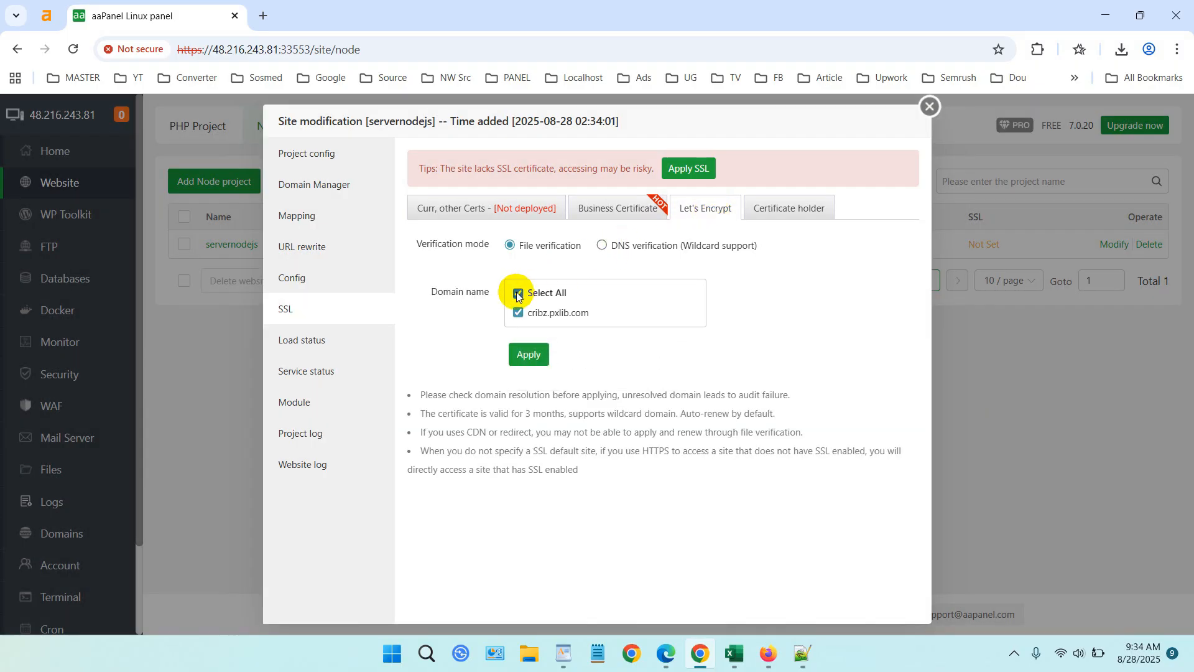
left_click(526, 353)
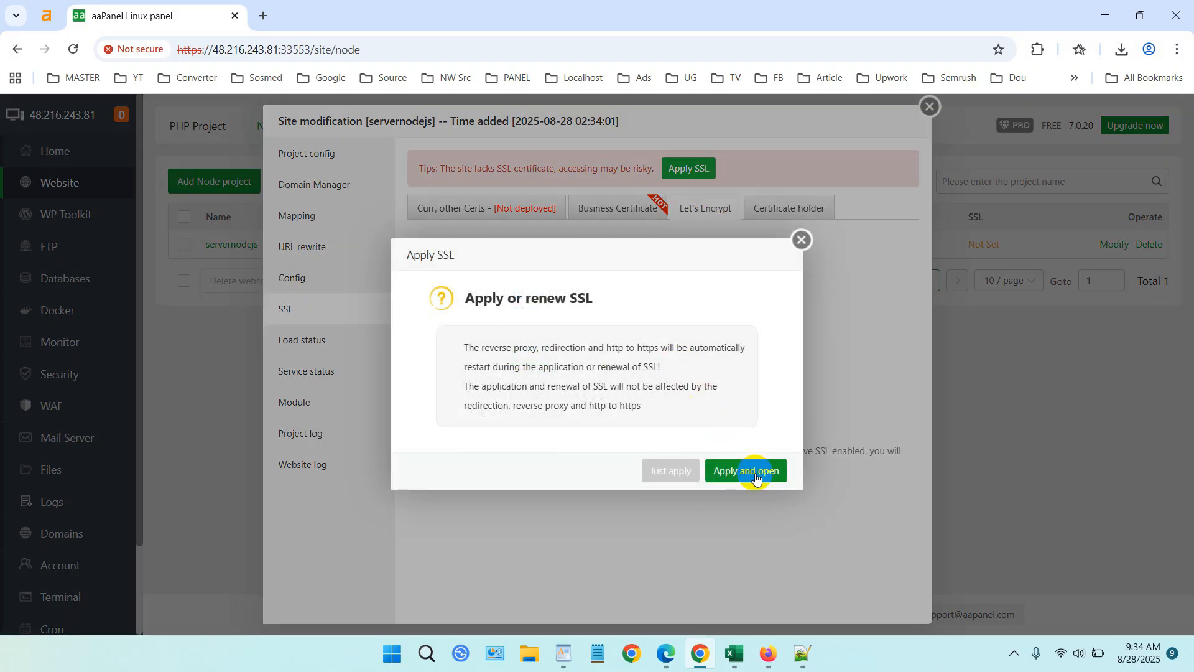
left_click(755, 472)
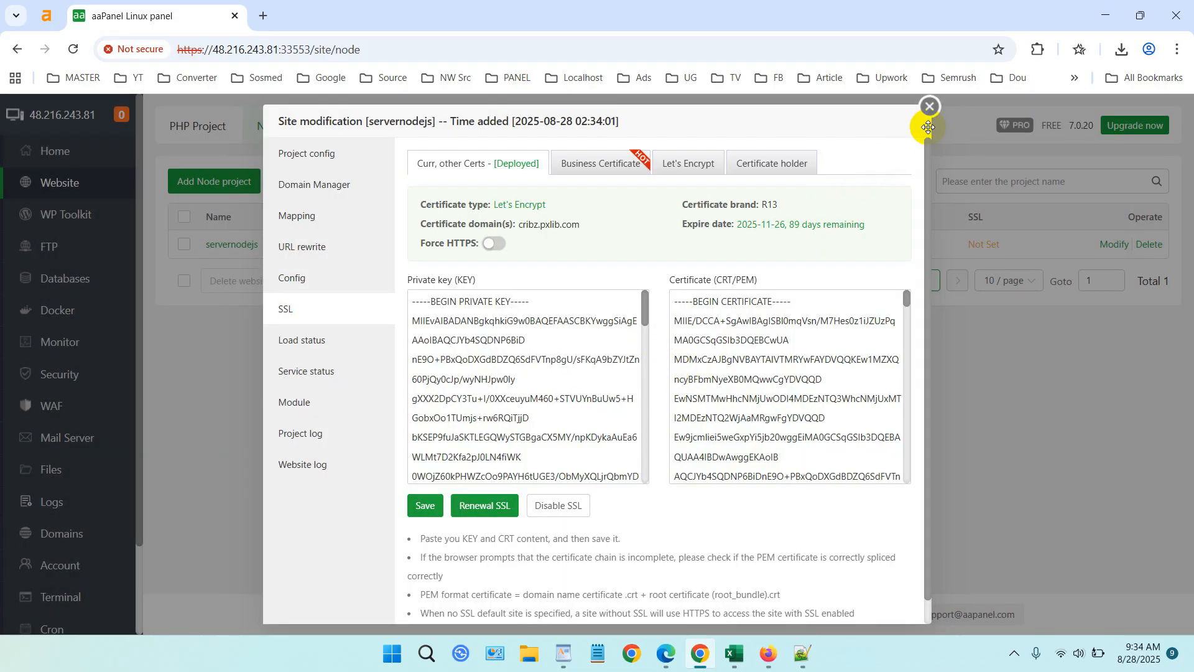
left_click(929, 107)
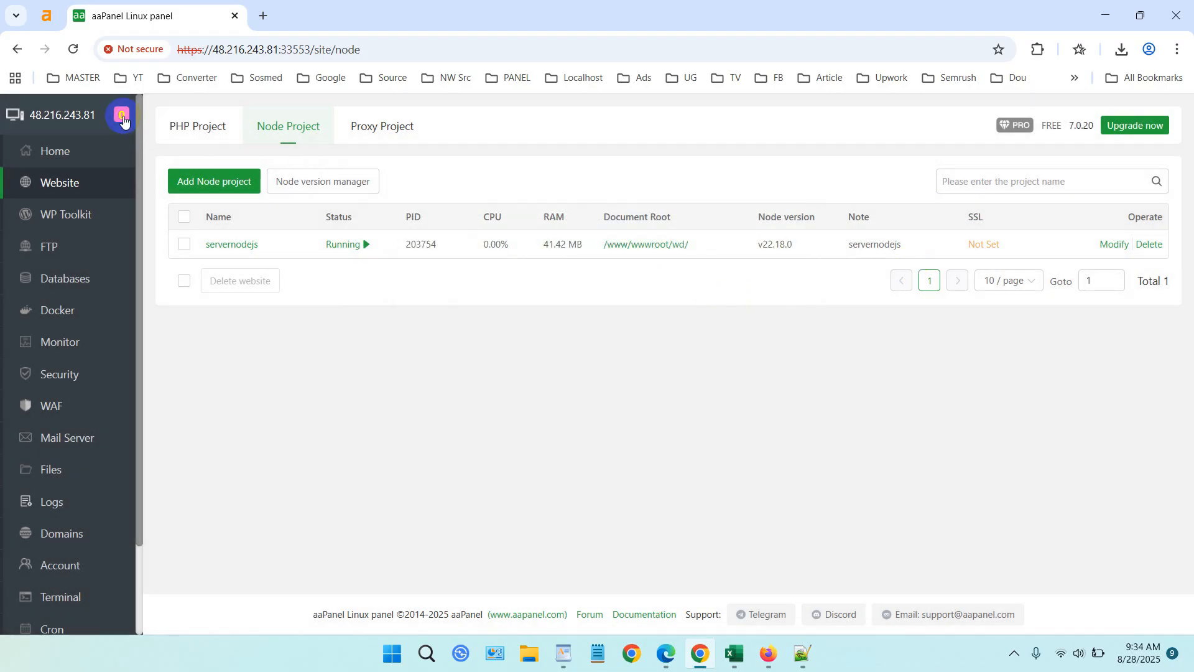
left_click(74, 49)
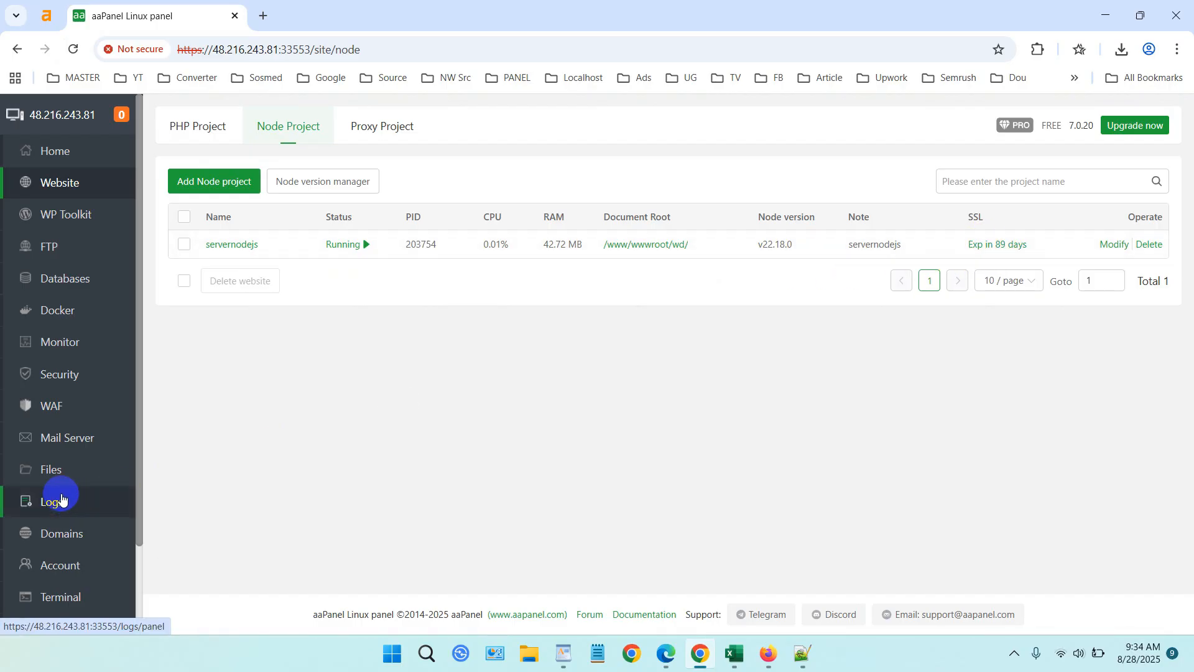
Step: Check the port in the servernodejs project's configuration
left_click(215, 243)
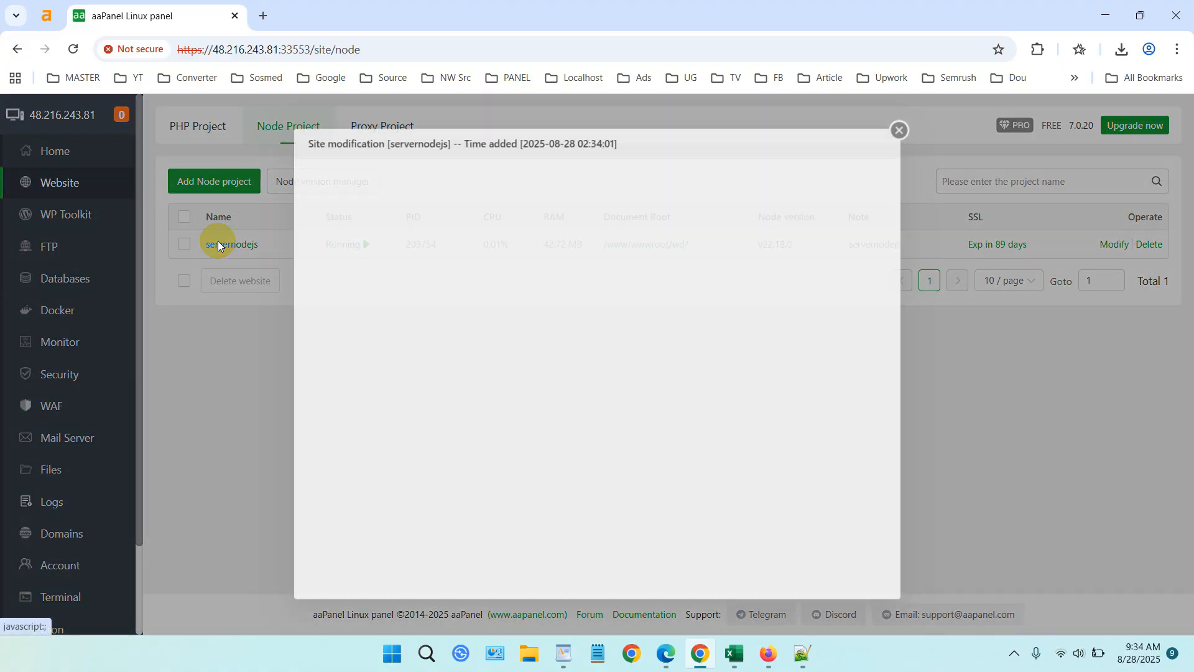
left_click(556, 315)
left_click_drag(544, 317, 487, 314)
left_click(928, 107)
Step: Check the default port defined in the wd folder's server.js and return to the Node project list
left_click(55, 469)
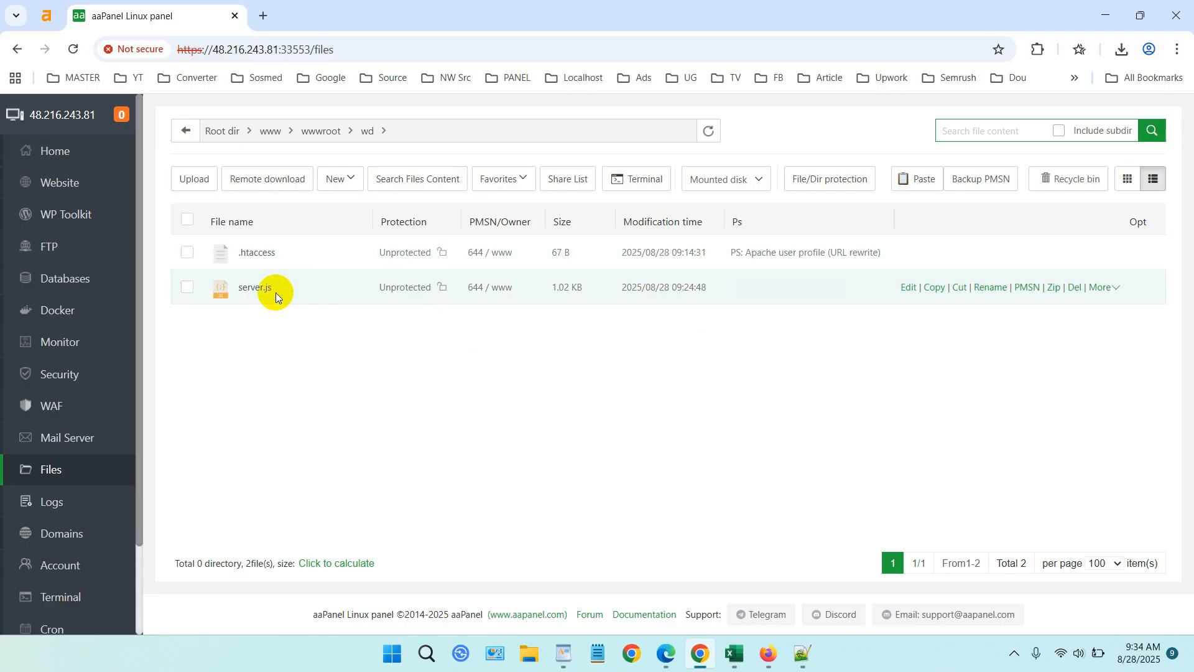
left_click(907, 286)
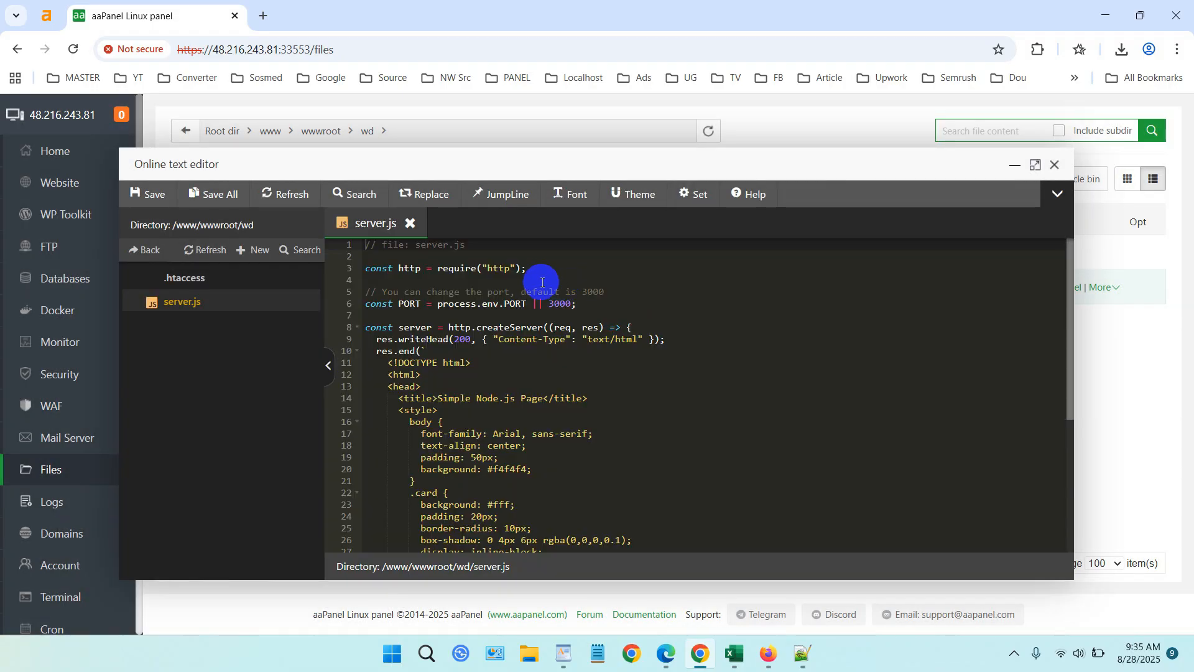
left_click(413, 304)
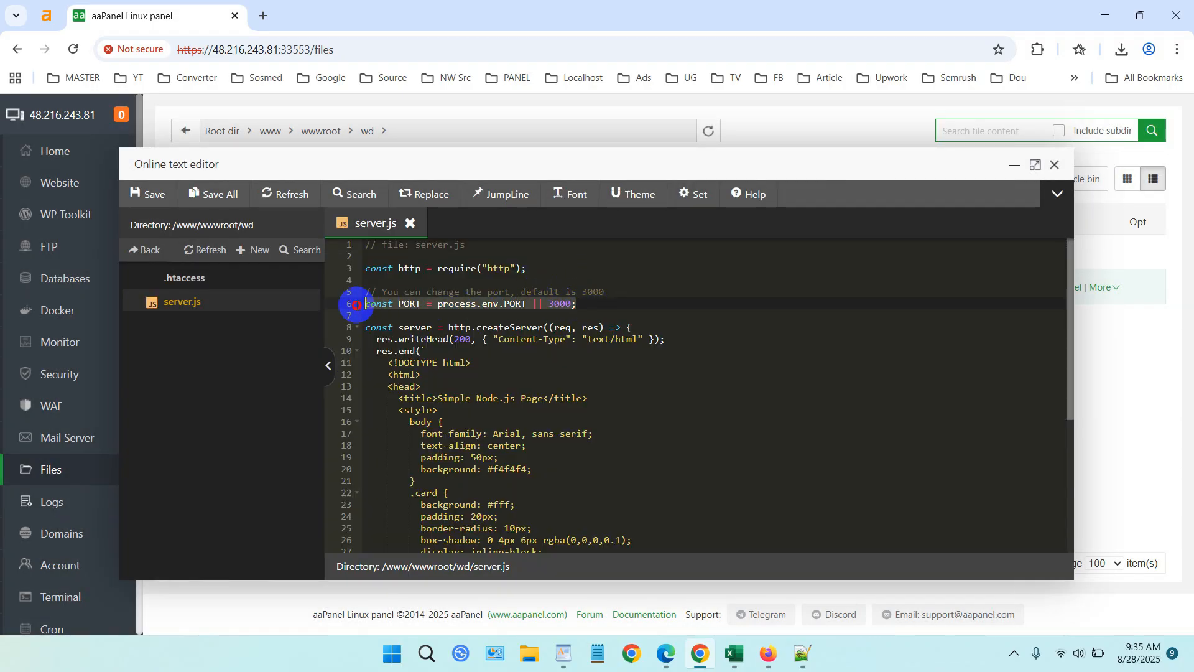
double_click(559, 302)
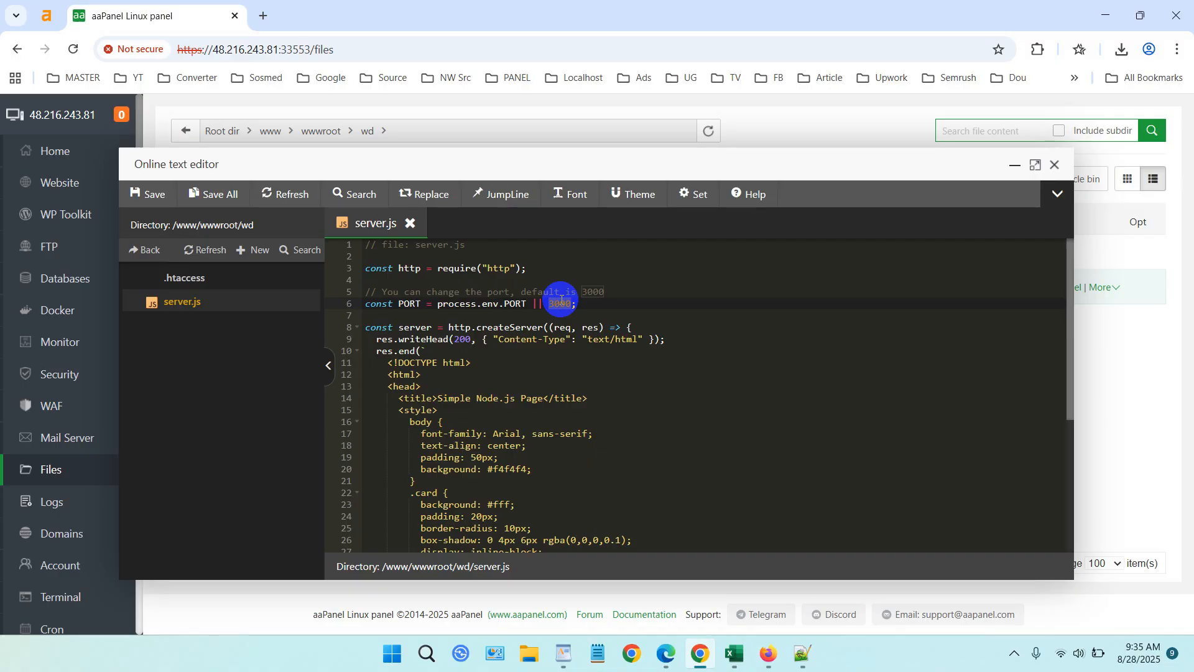
left_click(1054, 165)
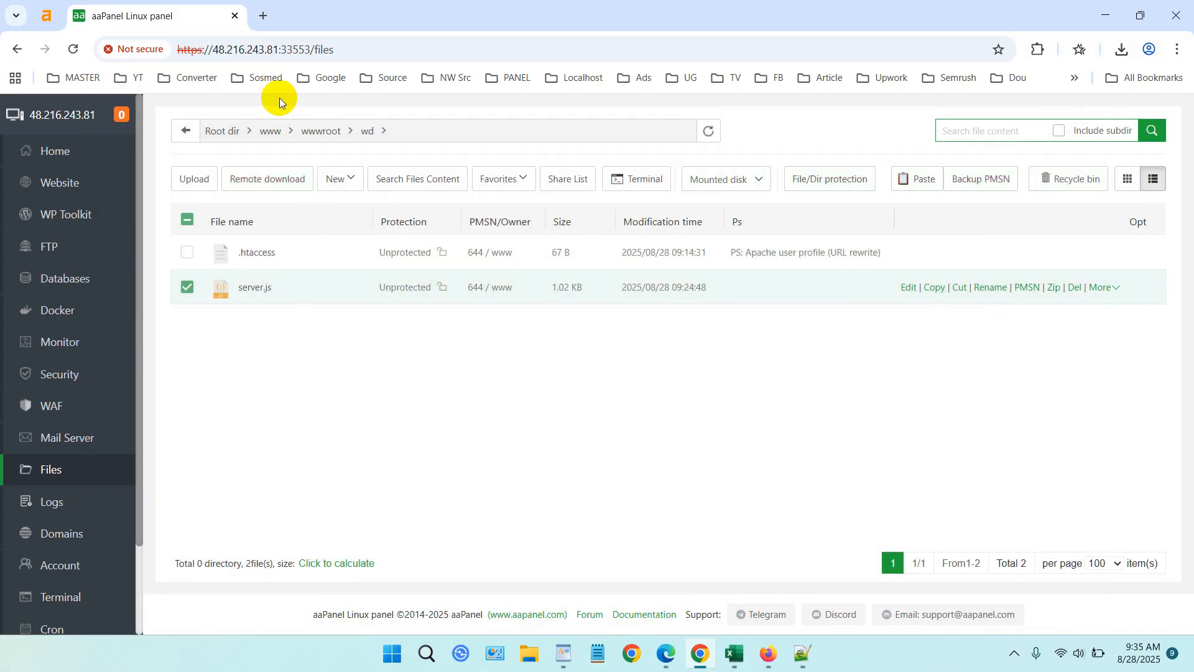
left_click(96, 181)
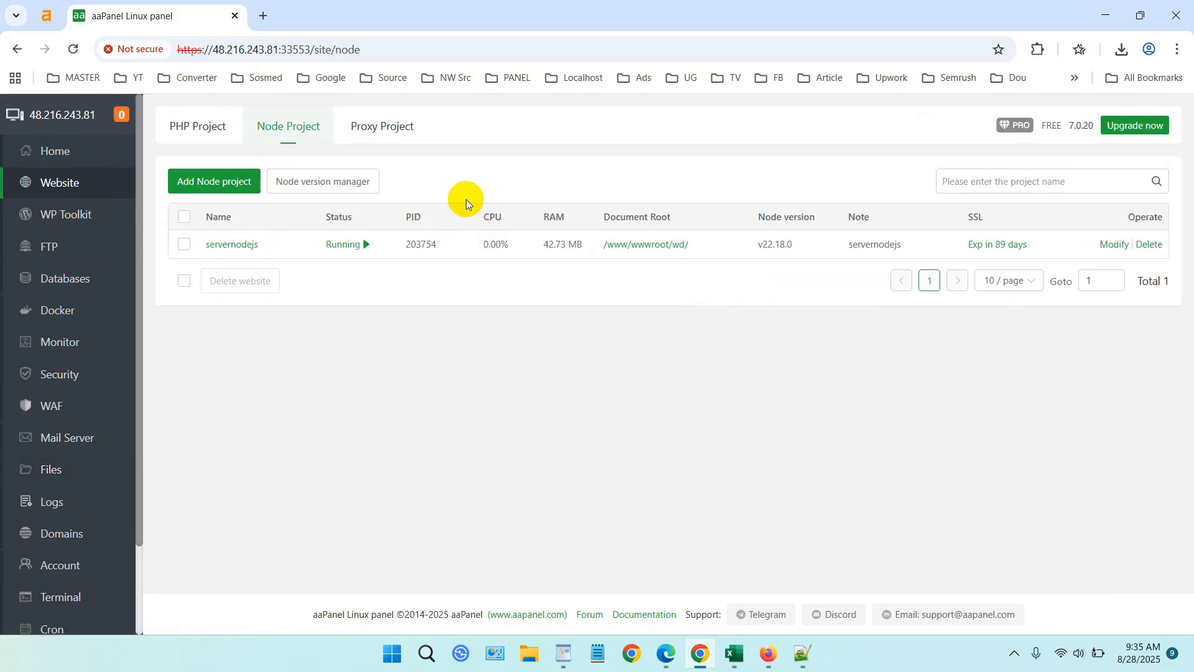
Step: Open cribz.pxlib.com in a new browser tab to test the Node site
left_click(266, 15)
type("cribz")
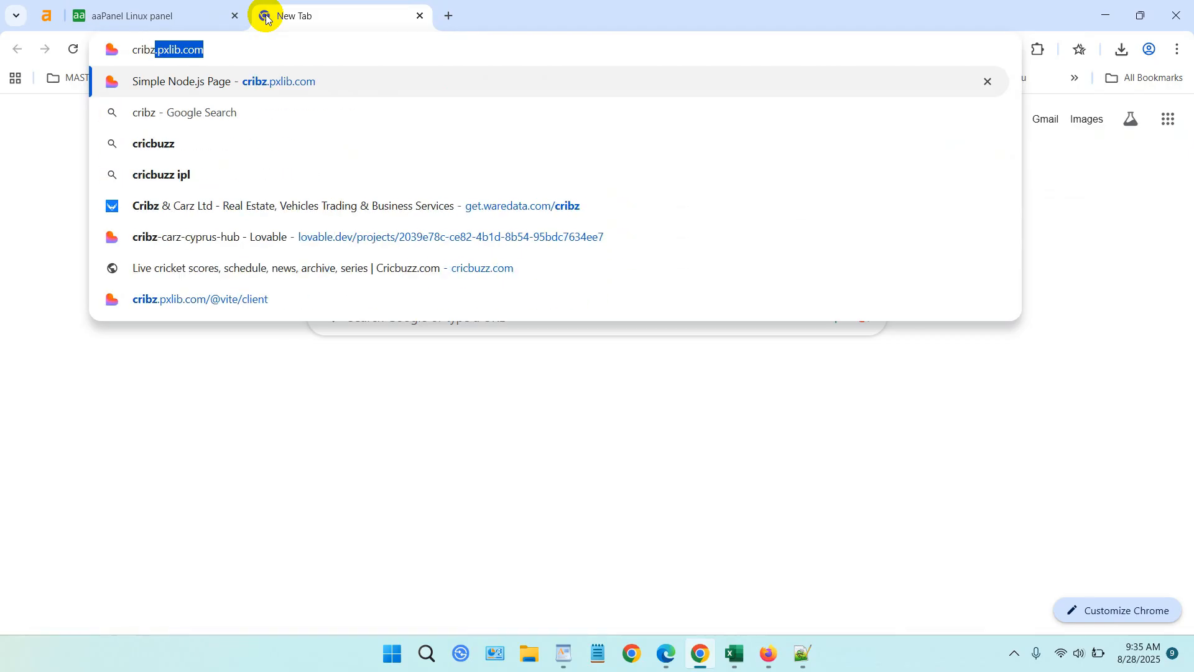
key("Return")
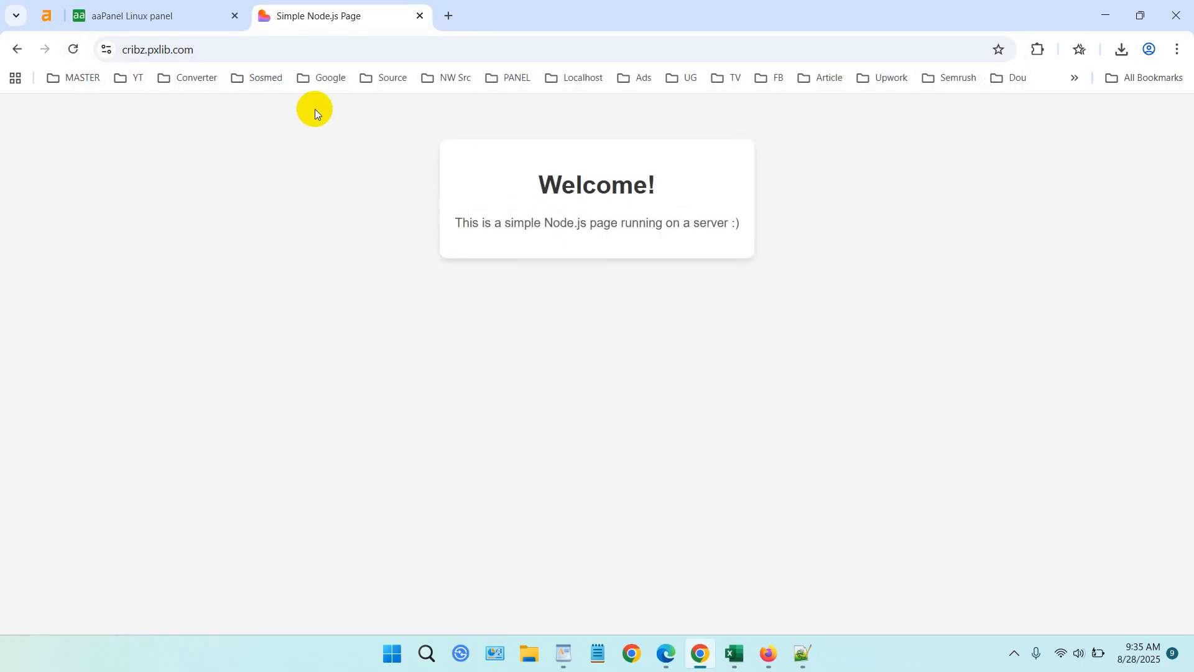
Step: Inspect the page source of the cribz.pxlib.com page and return to the aaPanel Node project list
right_click(545, 270)
left_click(668, 591)
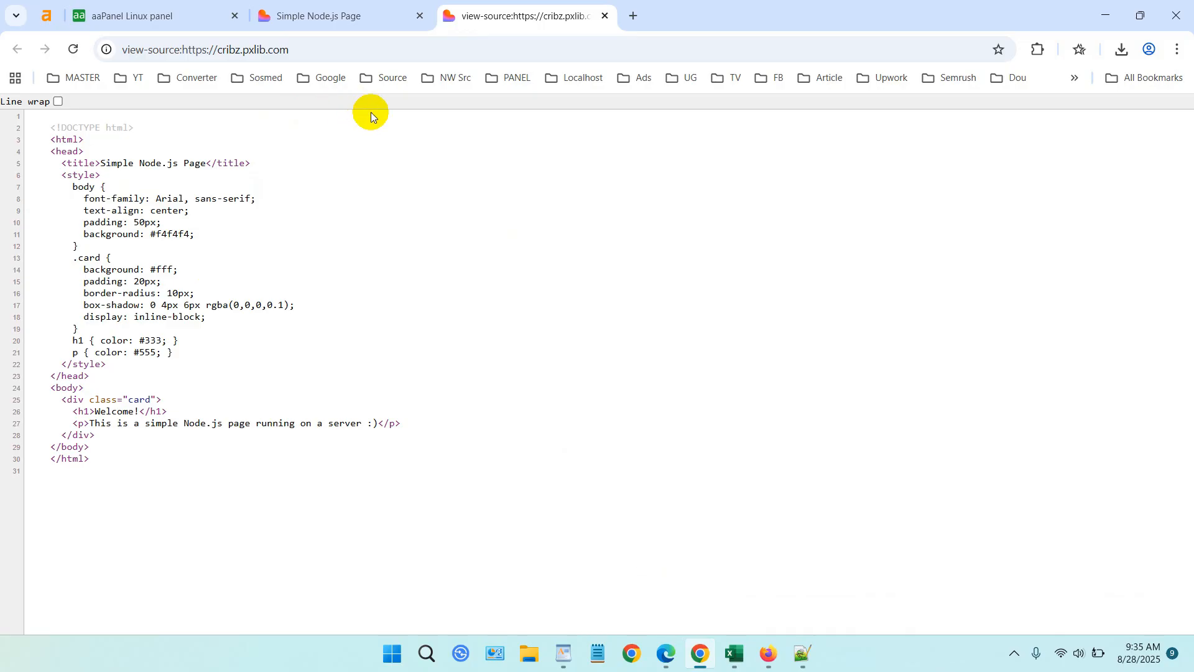
left_click(346, 16)
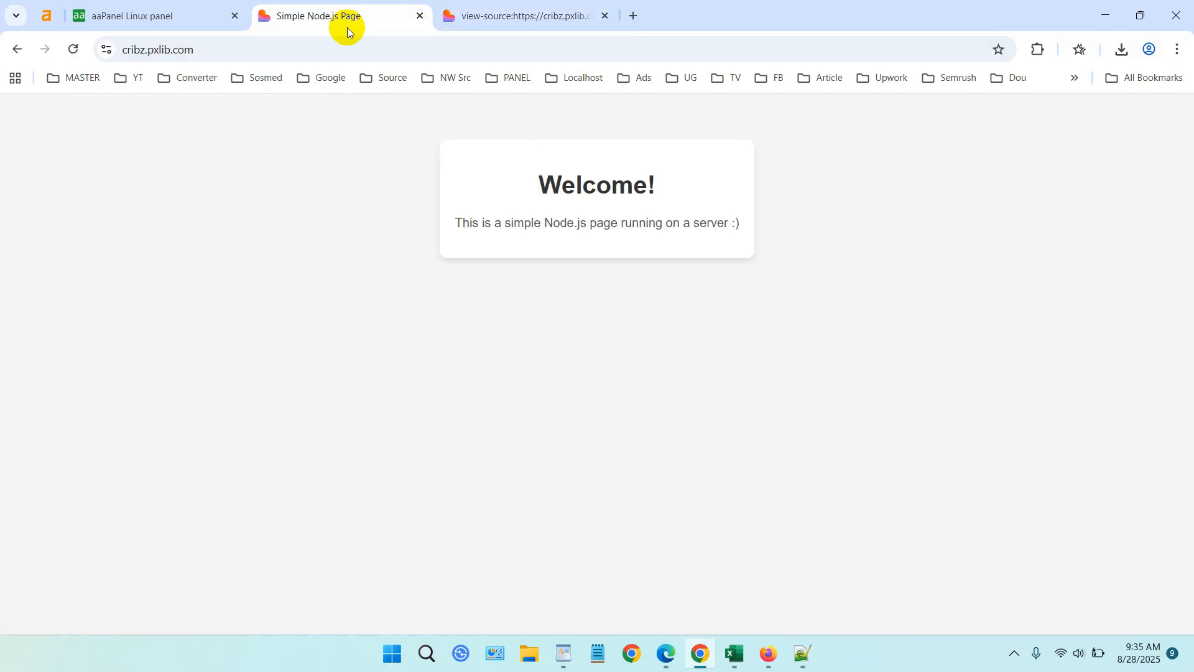
left_click(212, 4)
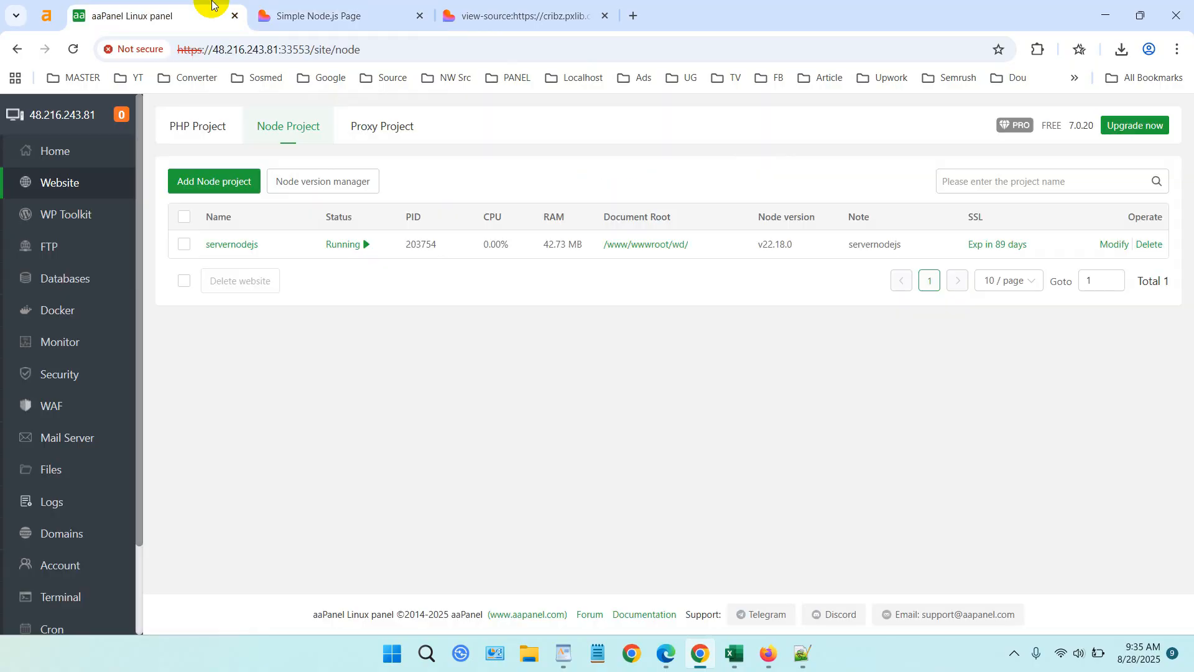